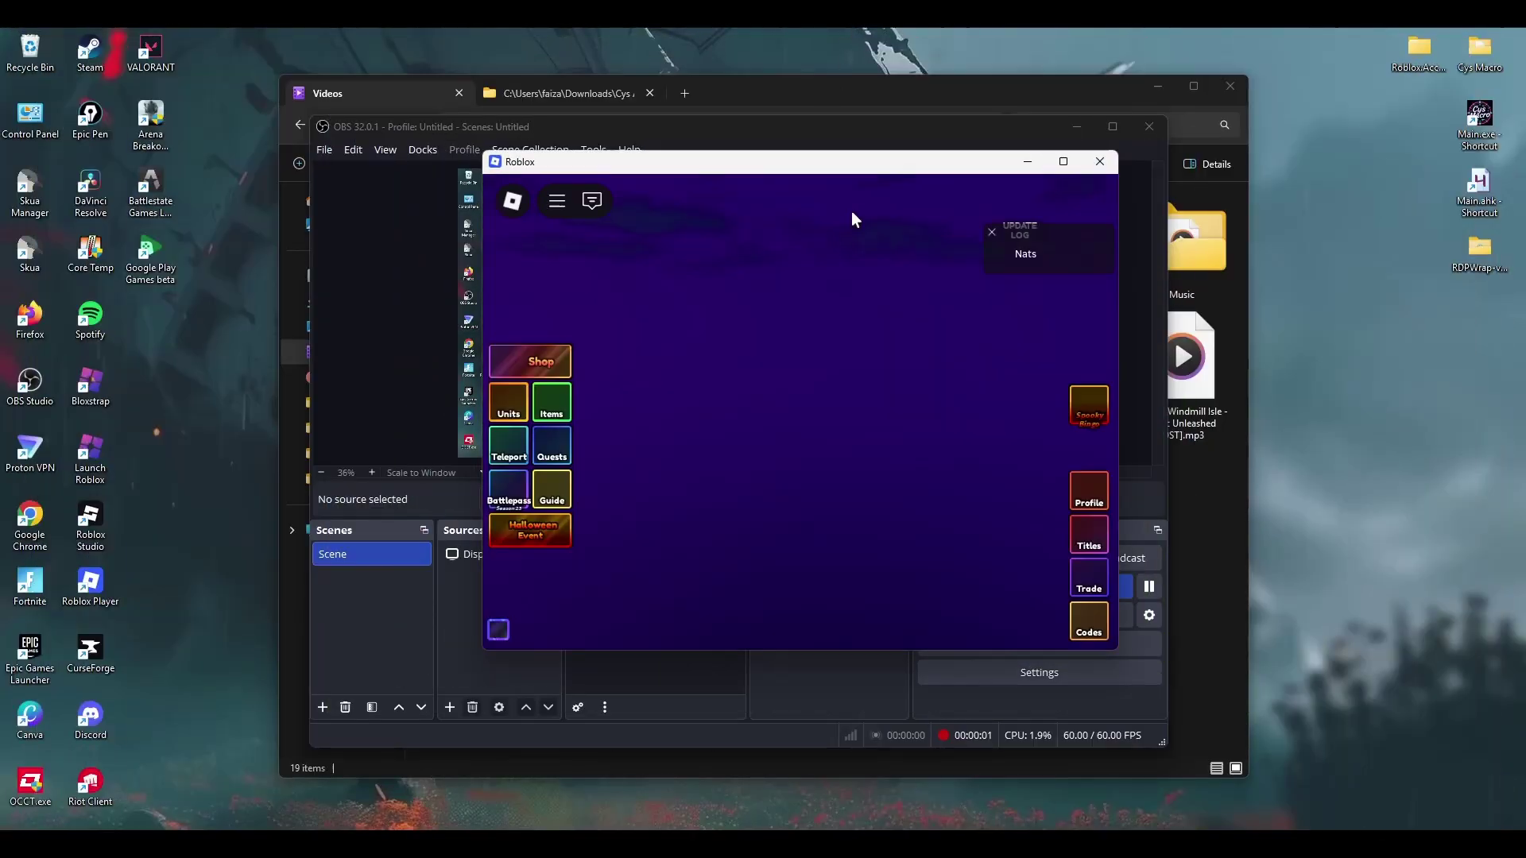
Maximize the Roblox window, dismiss the update log, and turn the camera toward the Enchanting Altar
left_click(1063, 163)
left_click(1194, 166)
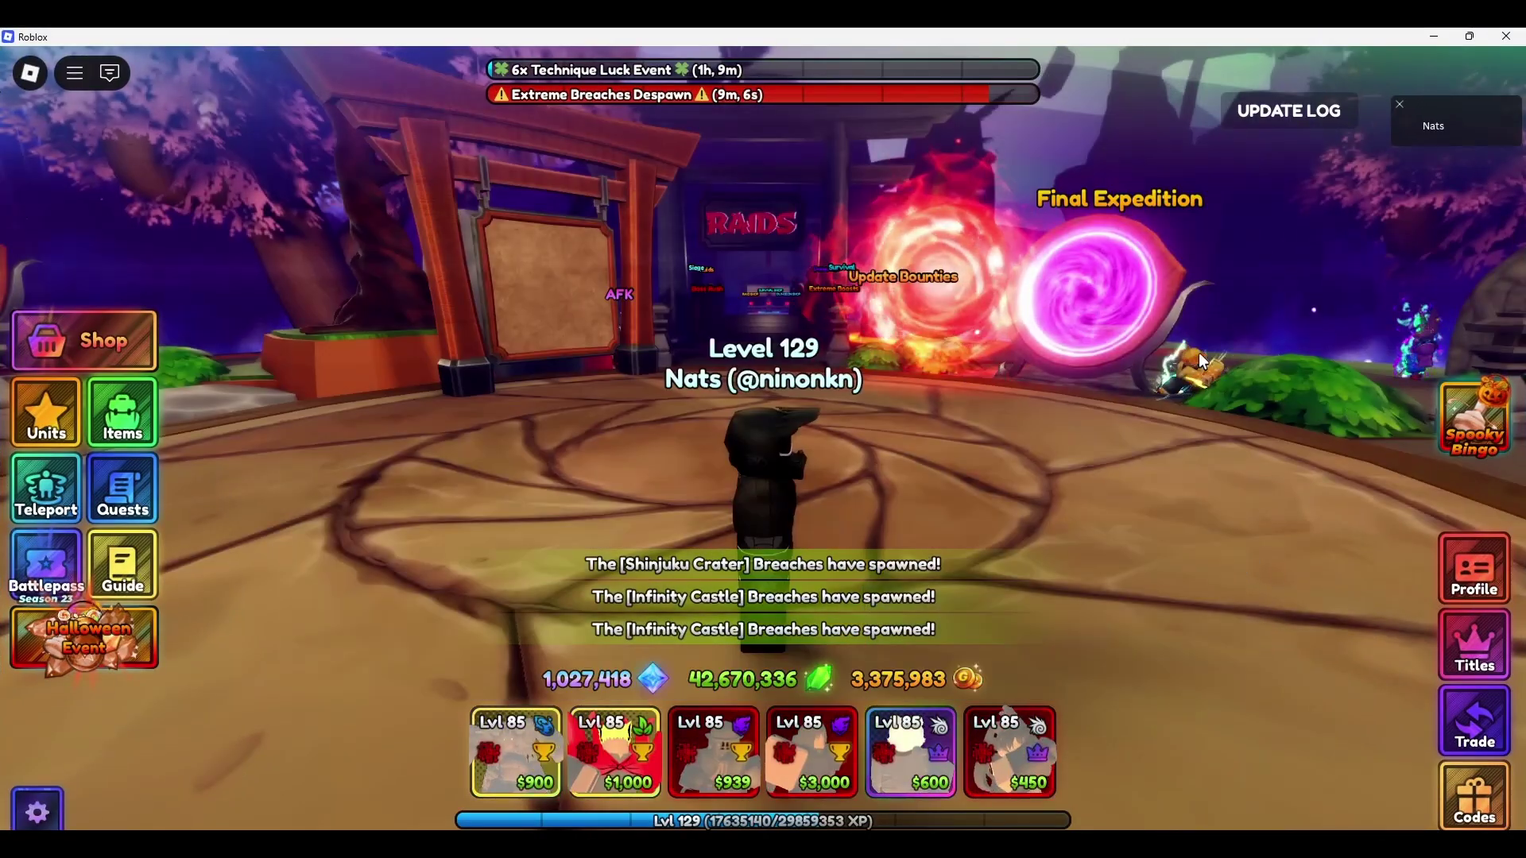
key("Right")
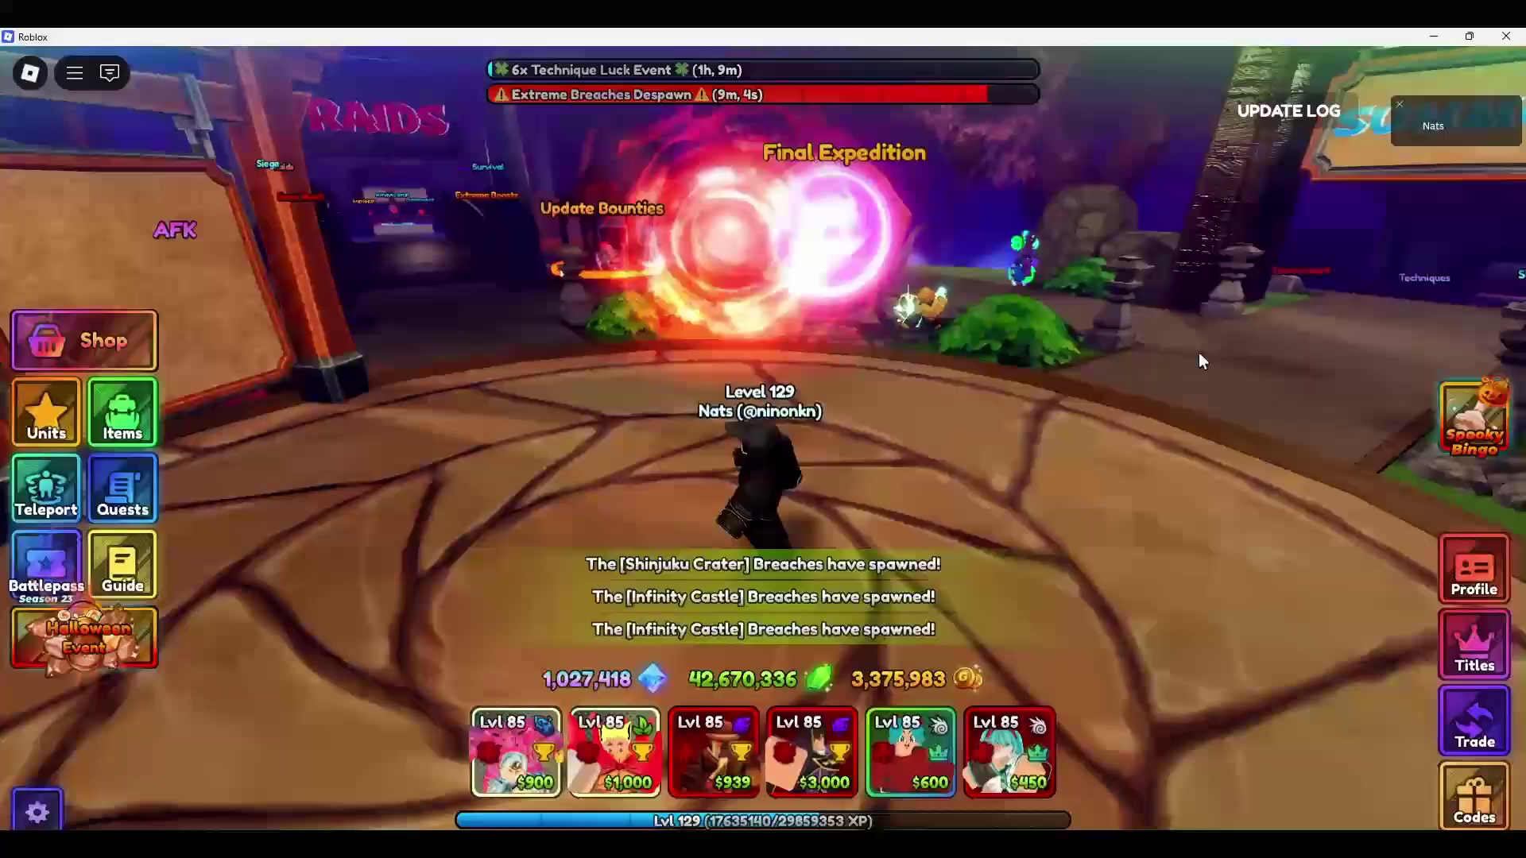
key("Right")
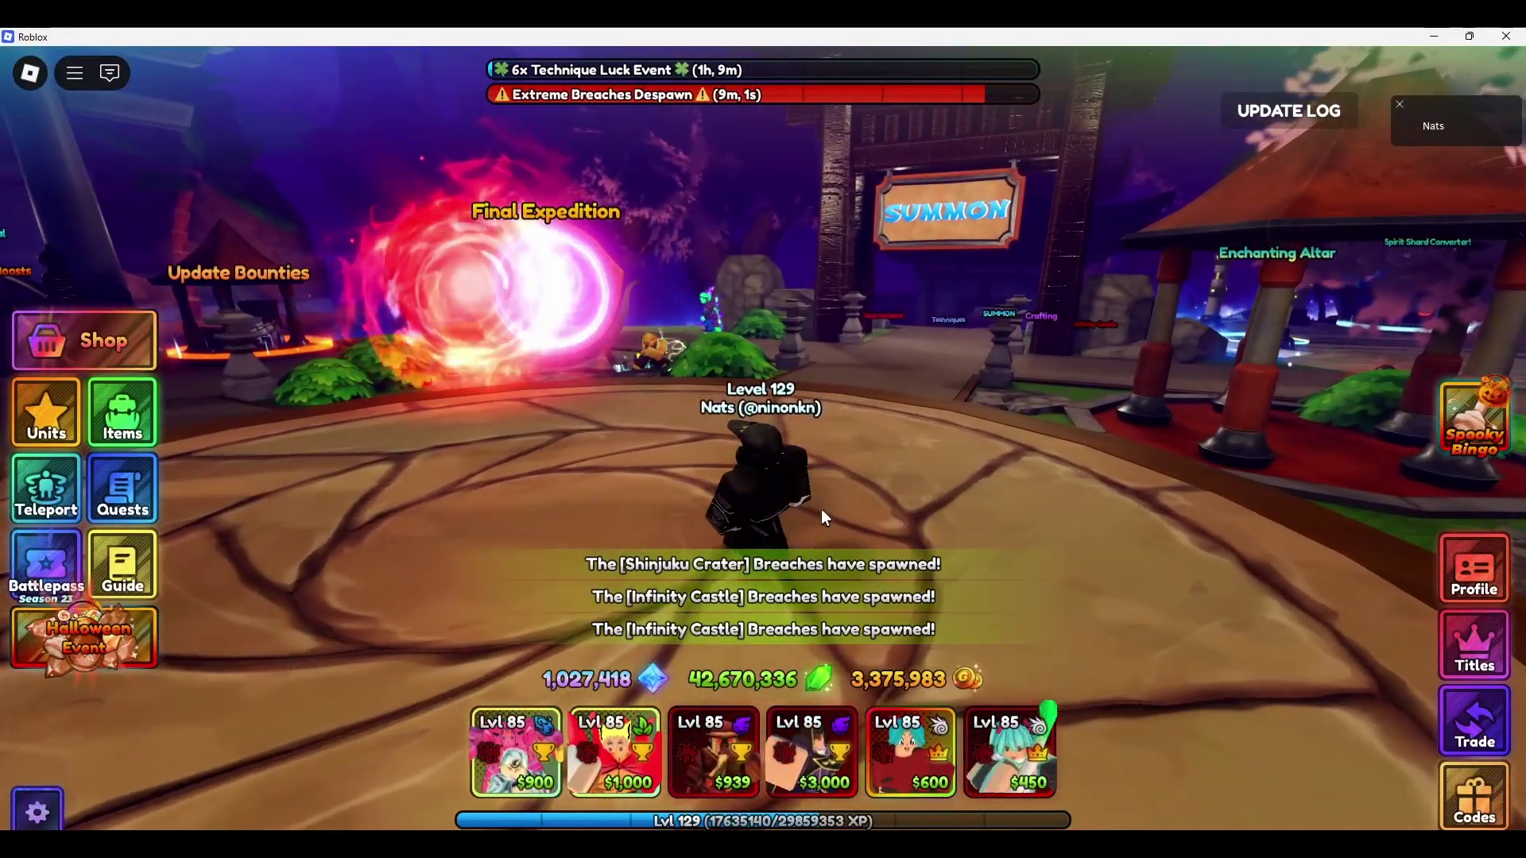
Set Movement Mode to Default (Keyboard), resume play, and switch to Discord's Halloween macro thread
key("Escape")
left_click(713, 389)
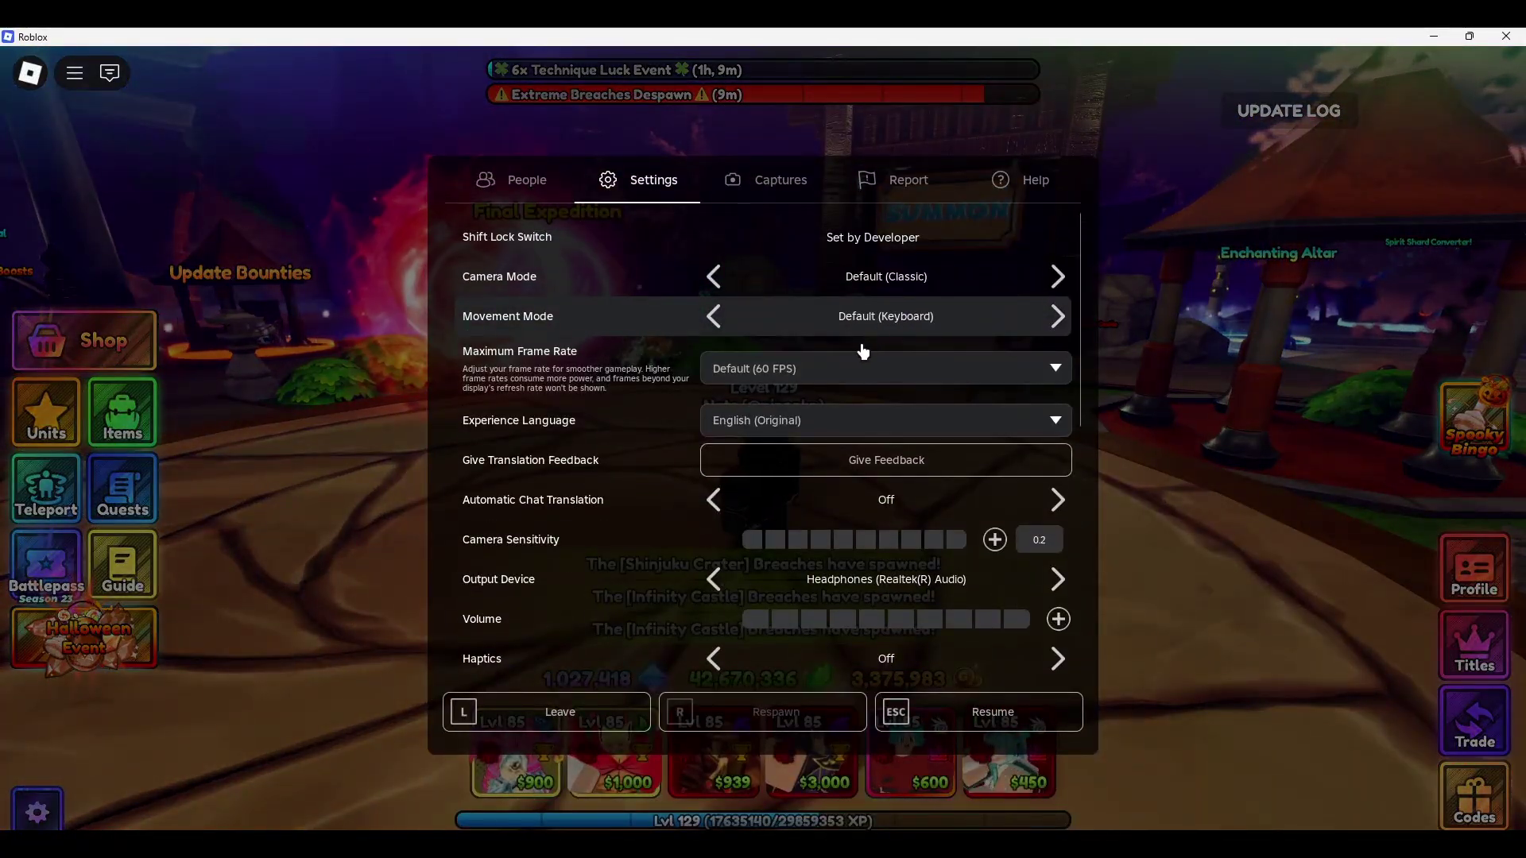
key("Escape")
mouse_move(509, 748)
key("alt+Tab")
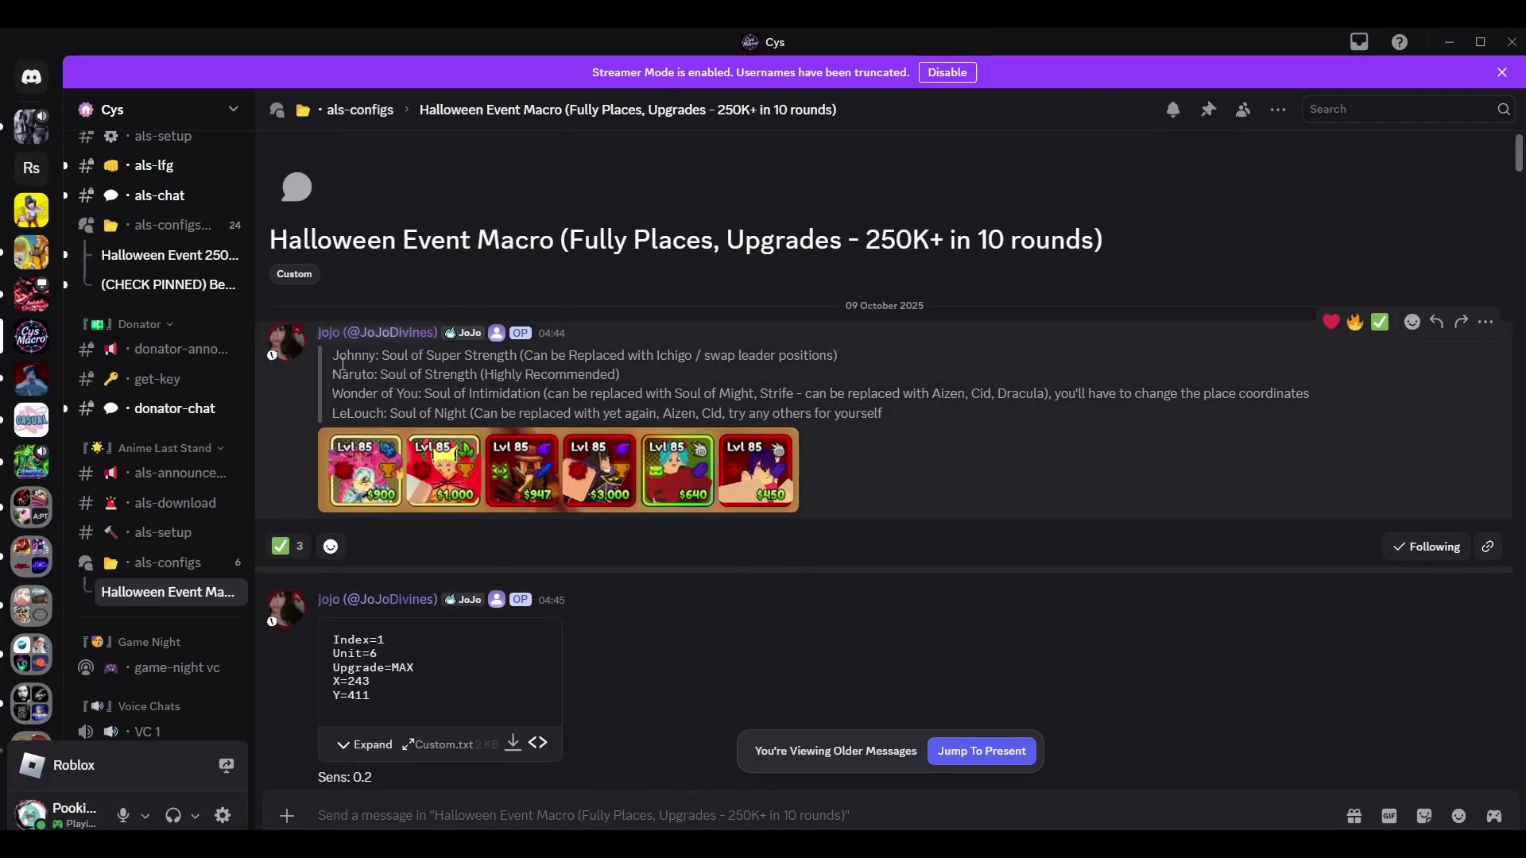
left_click_drag(413, 354, 715, 394)
left_click(340, 408)
Bring Roblox back and check the stat cards of the six equipped Lvl 85 units
left_click(658, 767)
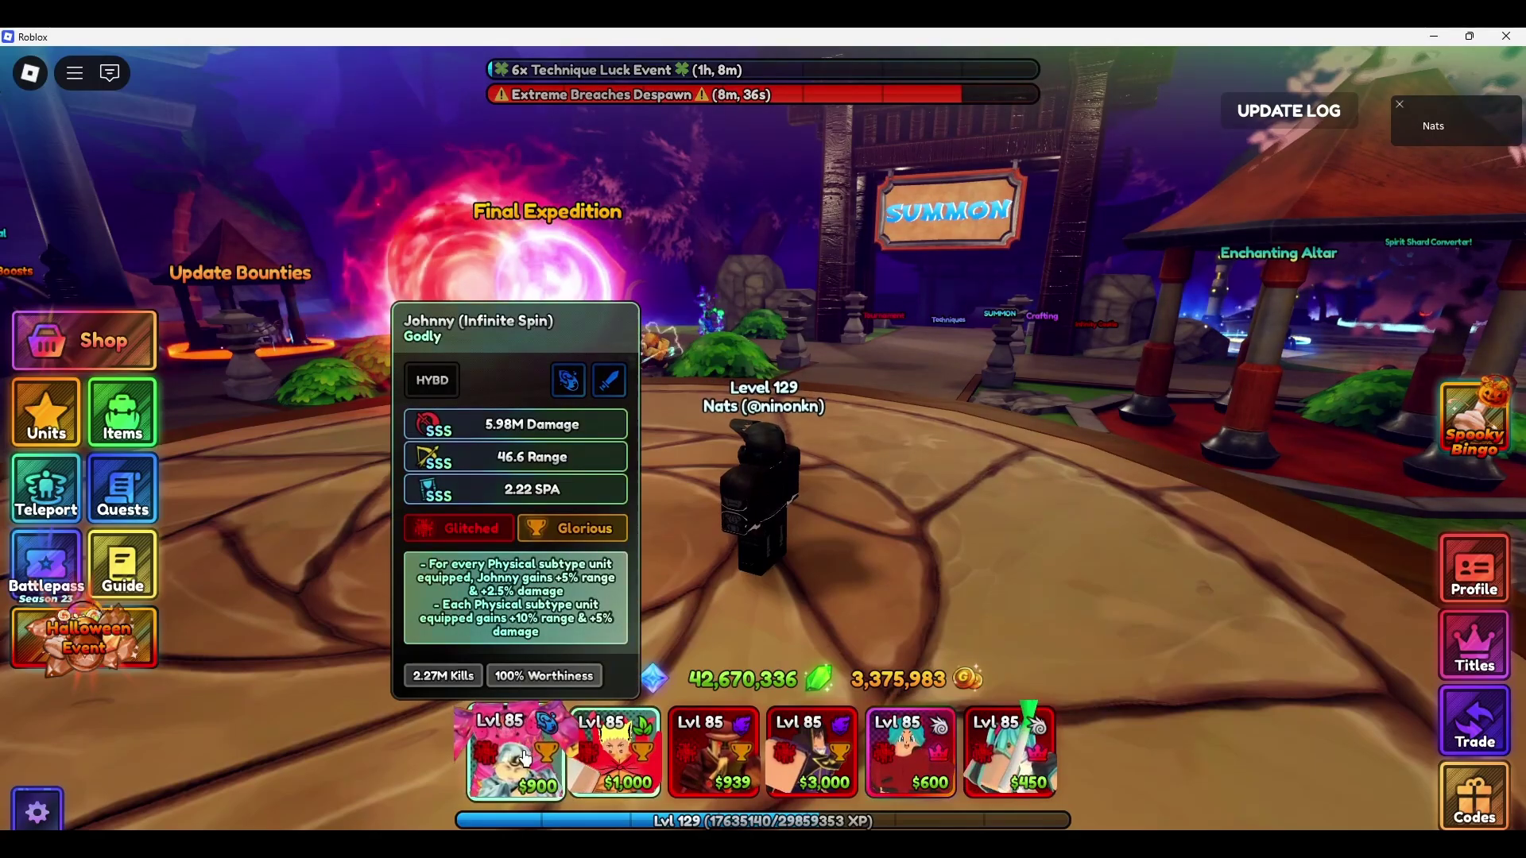
mouse_move(831, 696)
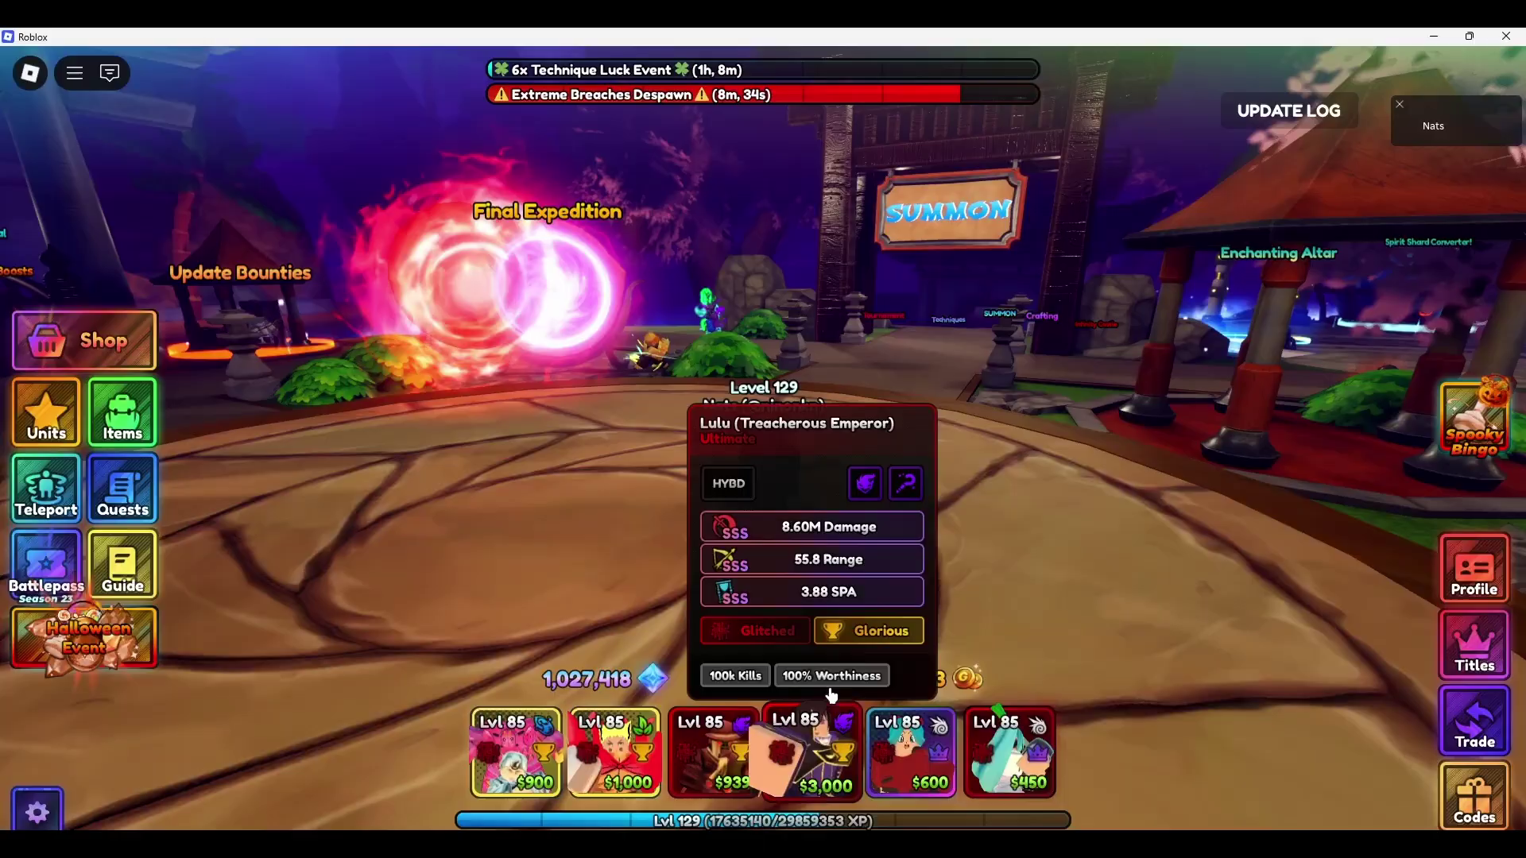
mouse_move(1042, 751)
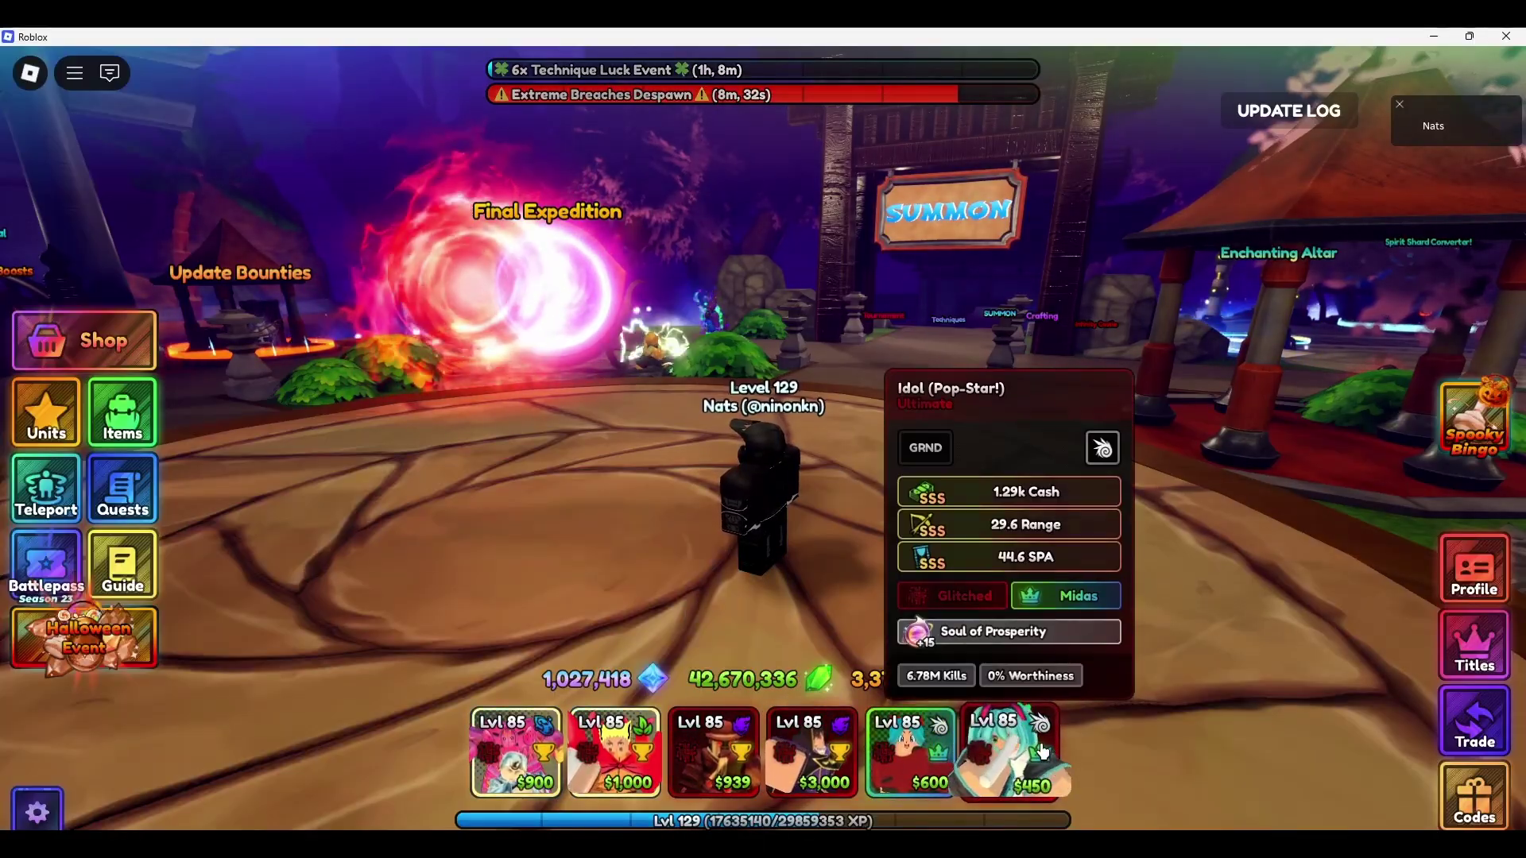
mouse_move(718, 787)
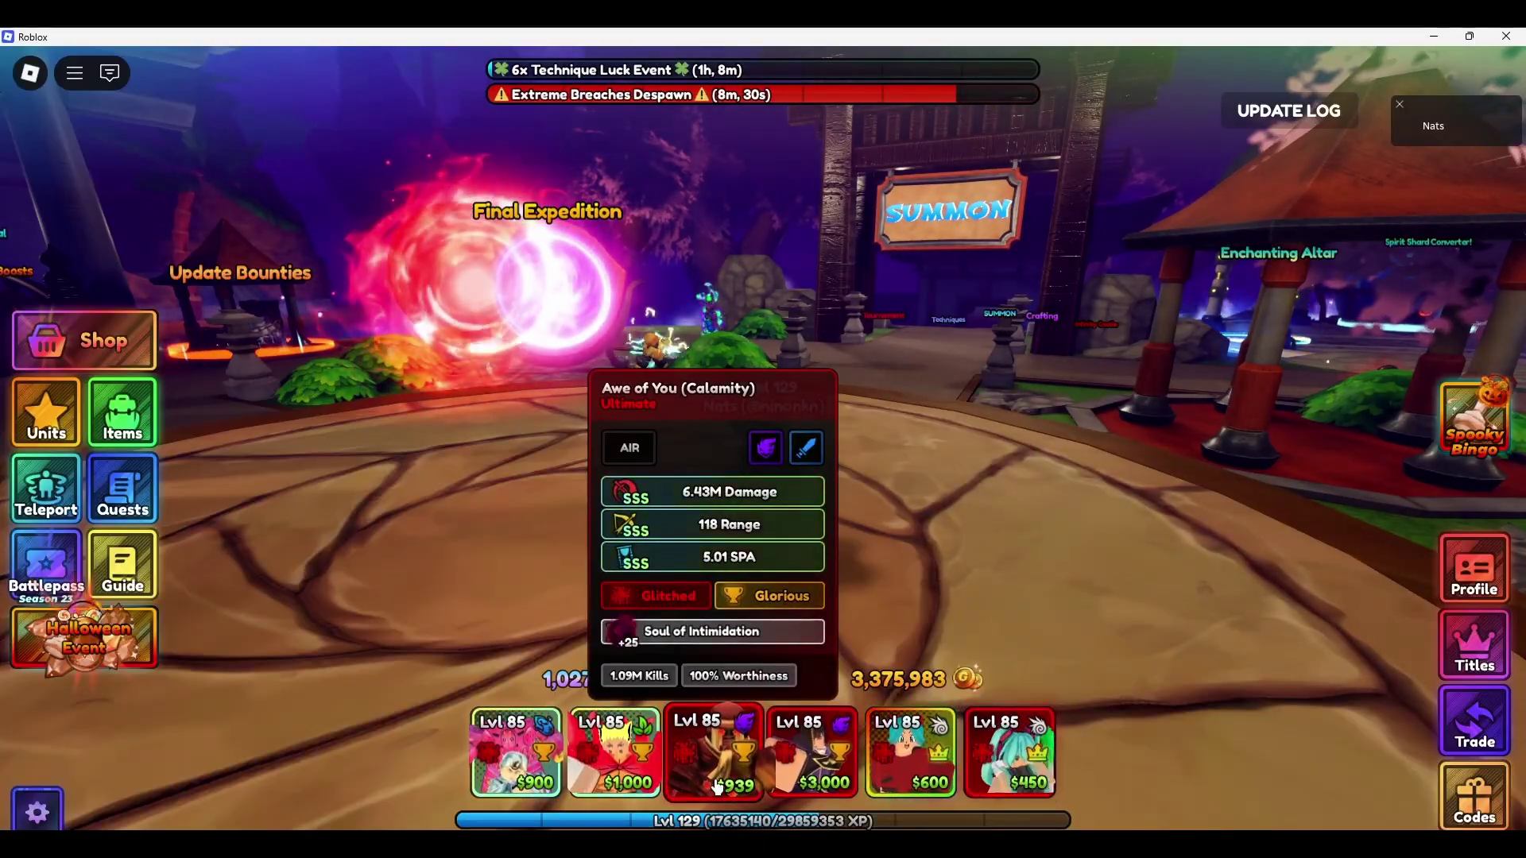
mouse_move(927, 723)
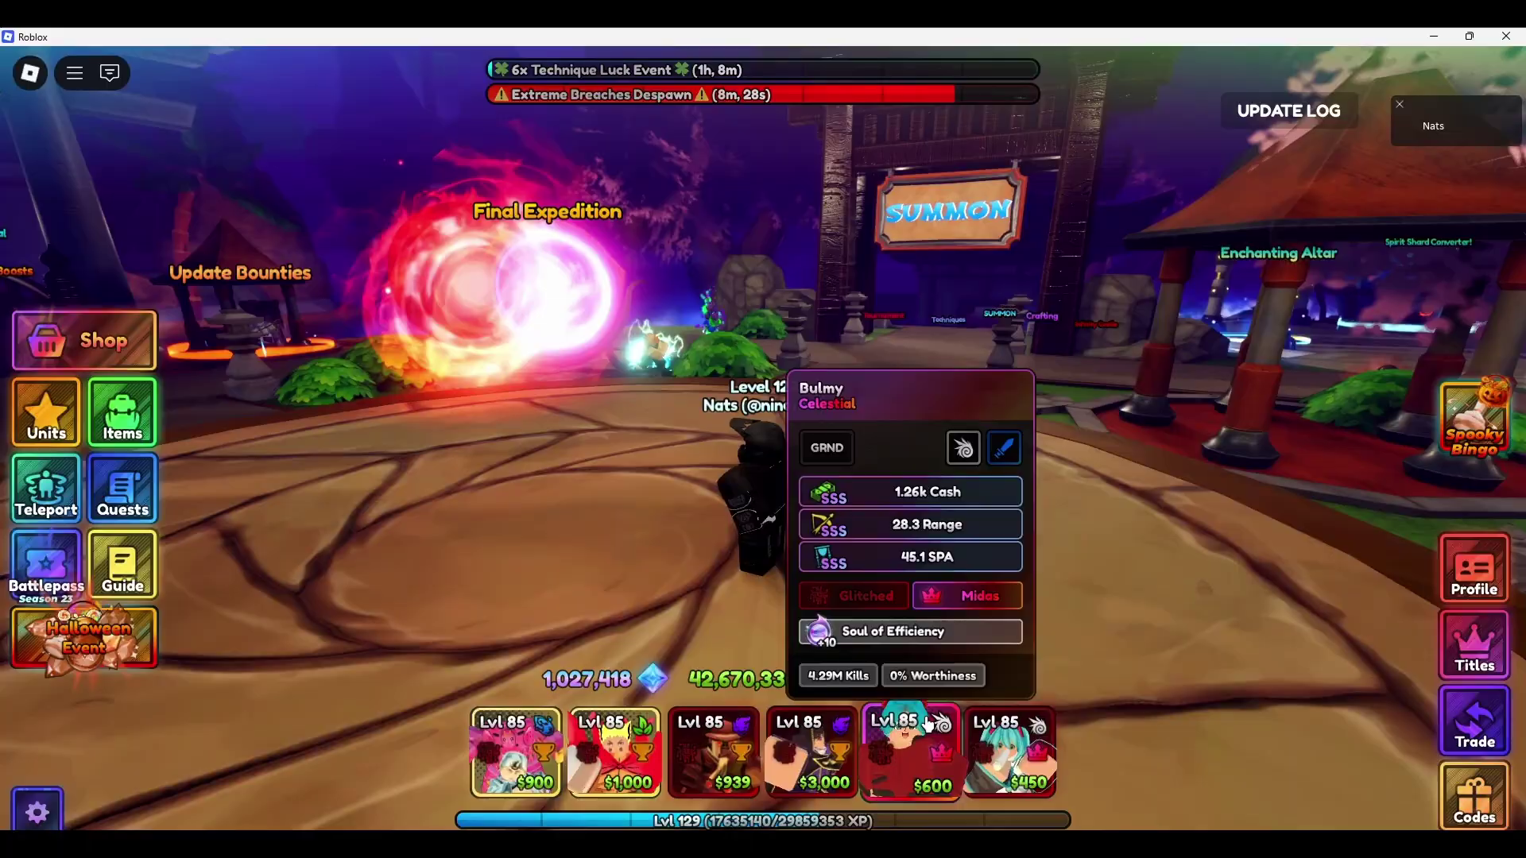
mouse_move(853, 757)
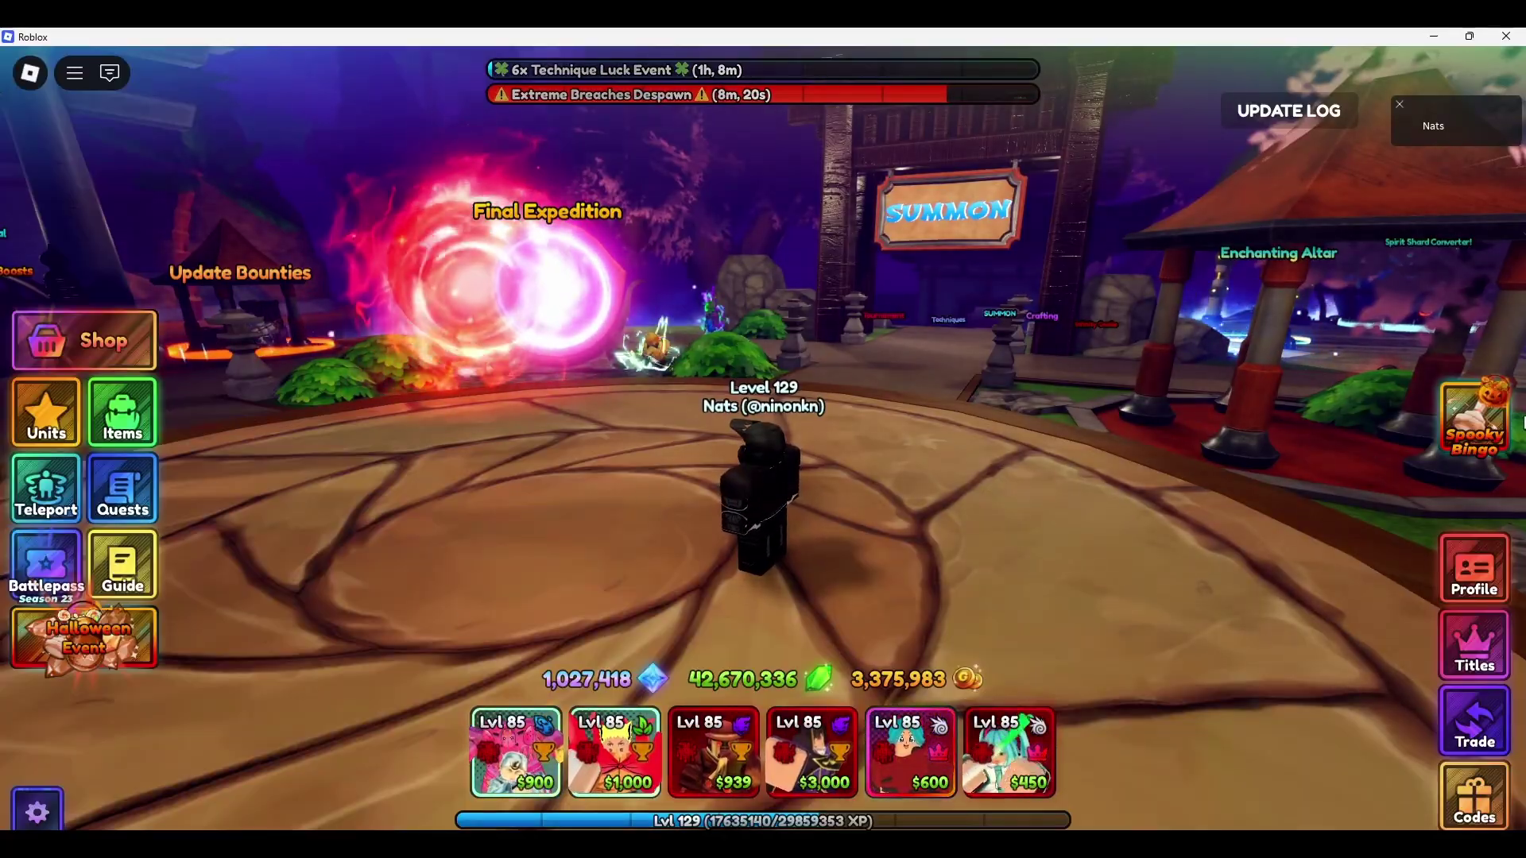
Look around the lobby and glance at the Spooky Bingo board
key("Left")
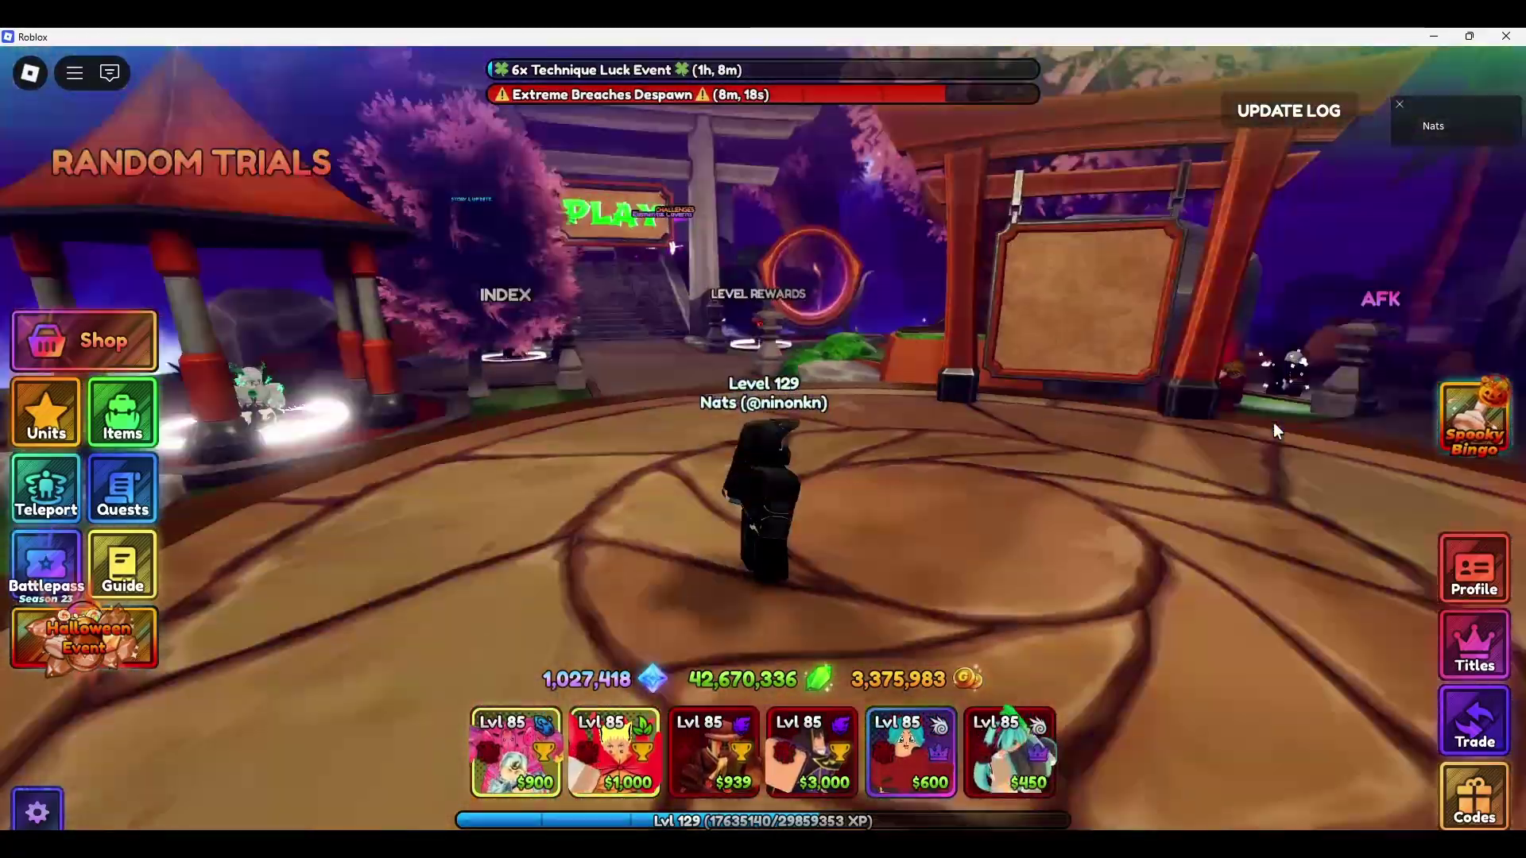
key("Right")
left_click(1474, 418)
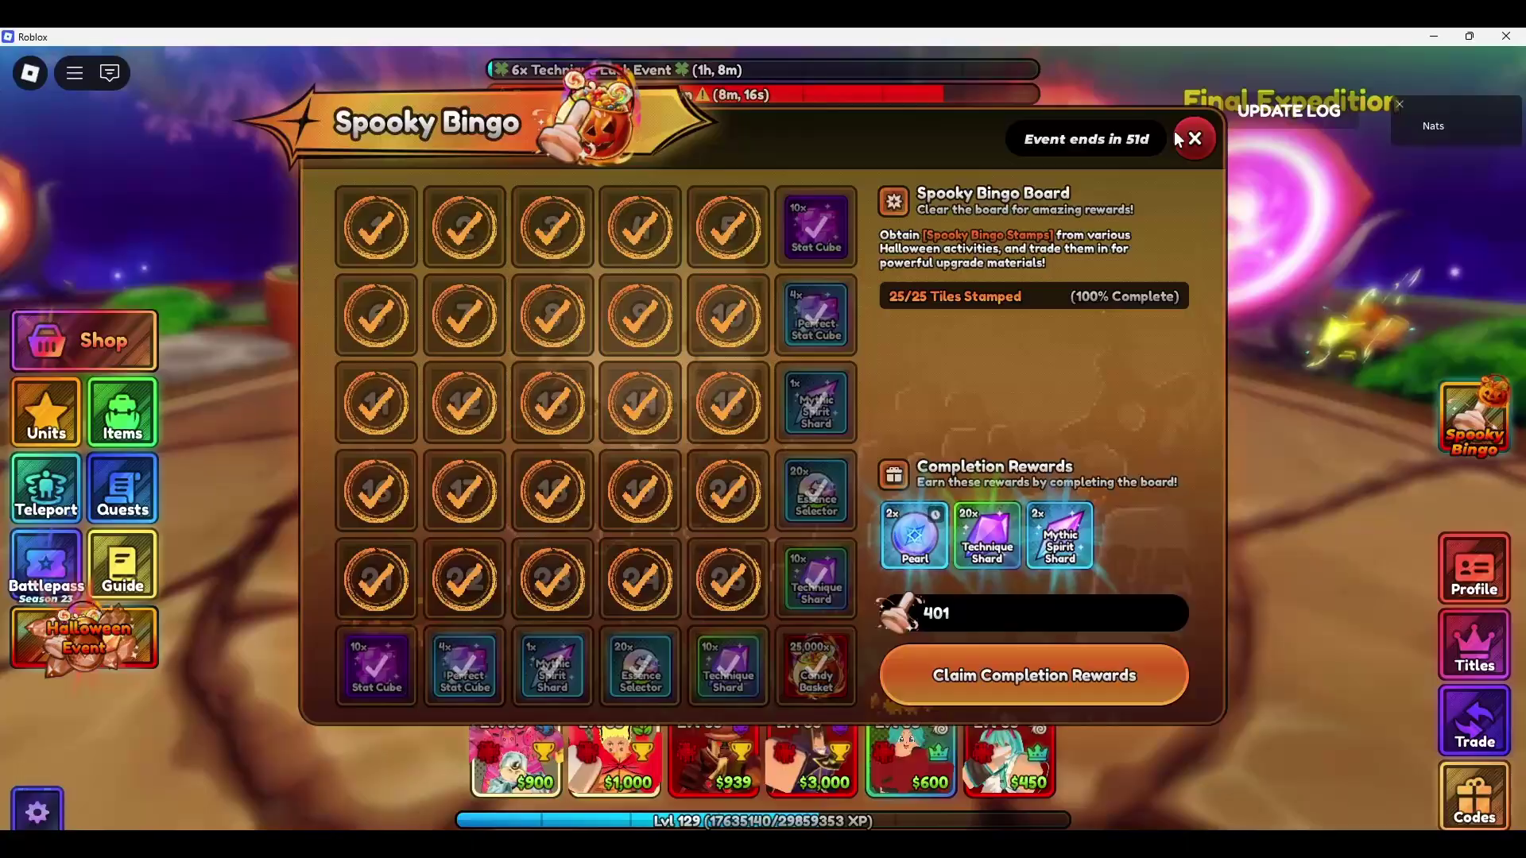
left_click(1195, 139)
Enter the Midnight Hunt event and start the Festive Graveyard stage
left_click(83, 636)
left_click(667, 195)
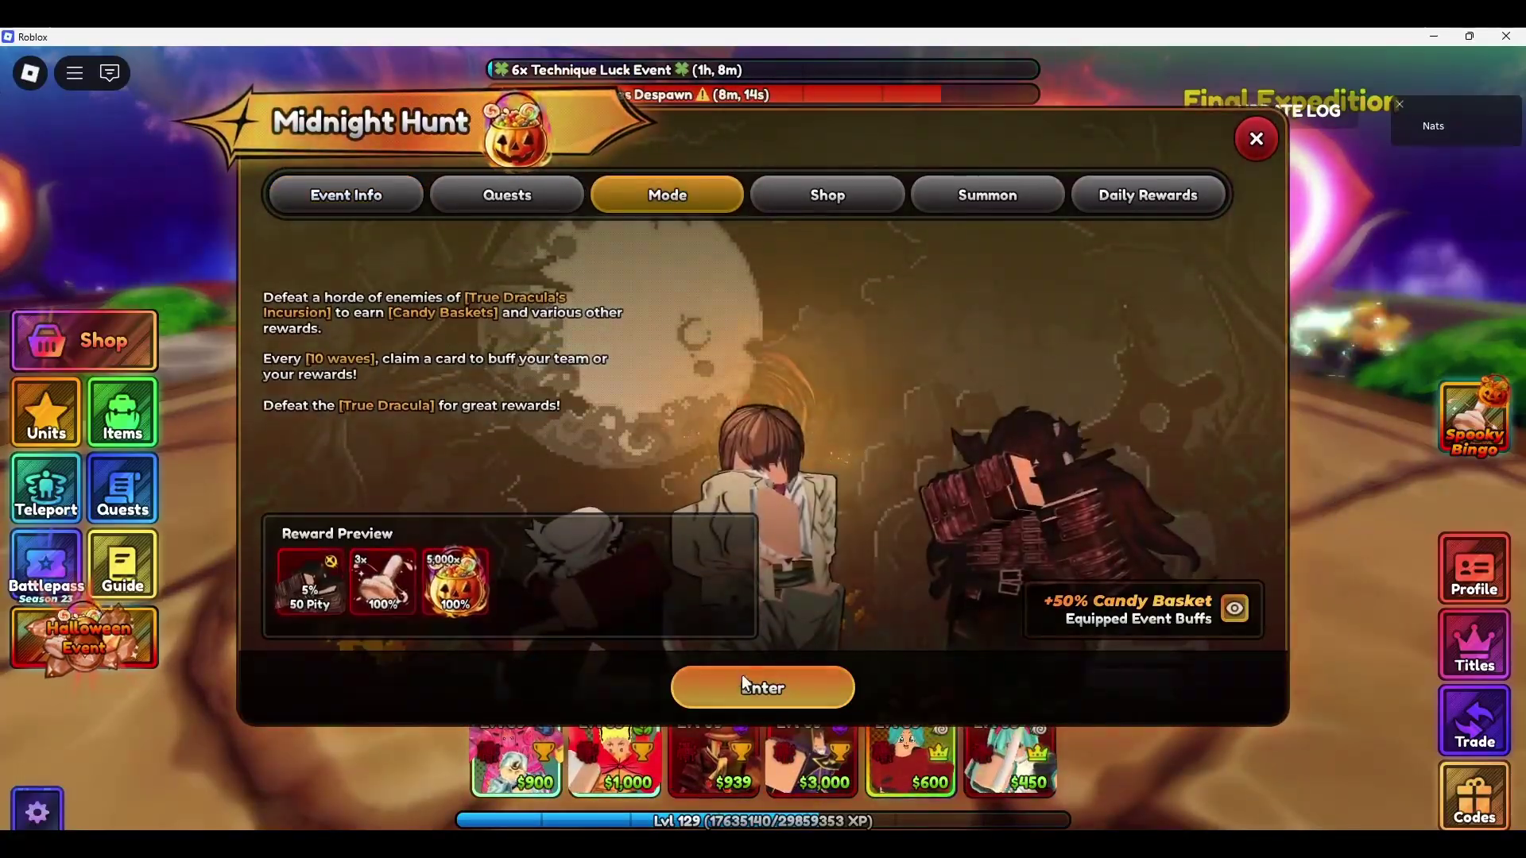
left_click(745, 685)
left_click(1175, 624)
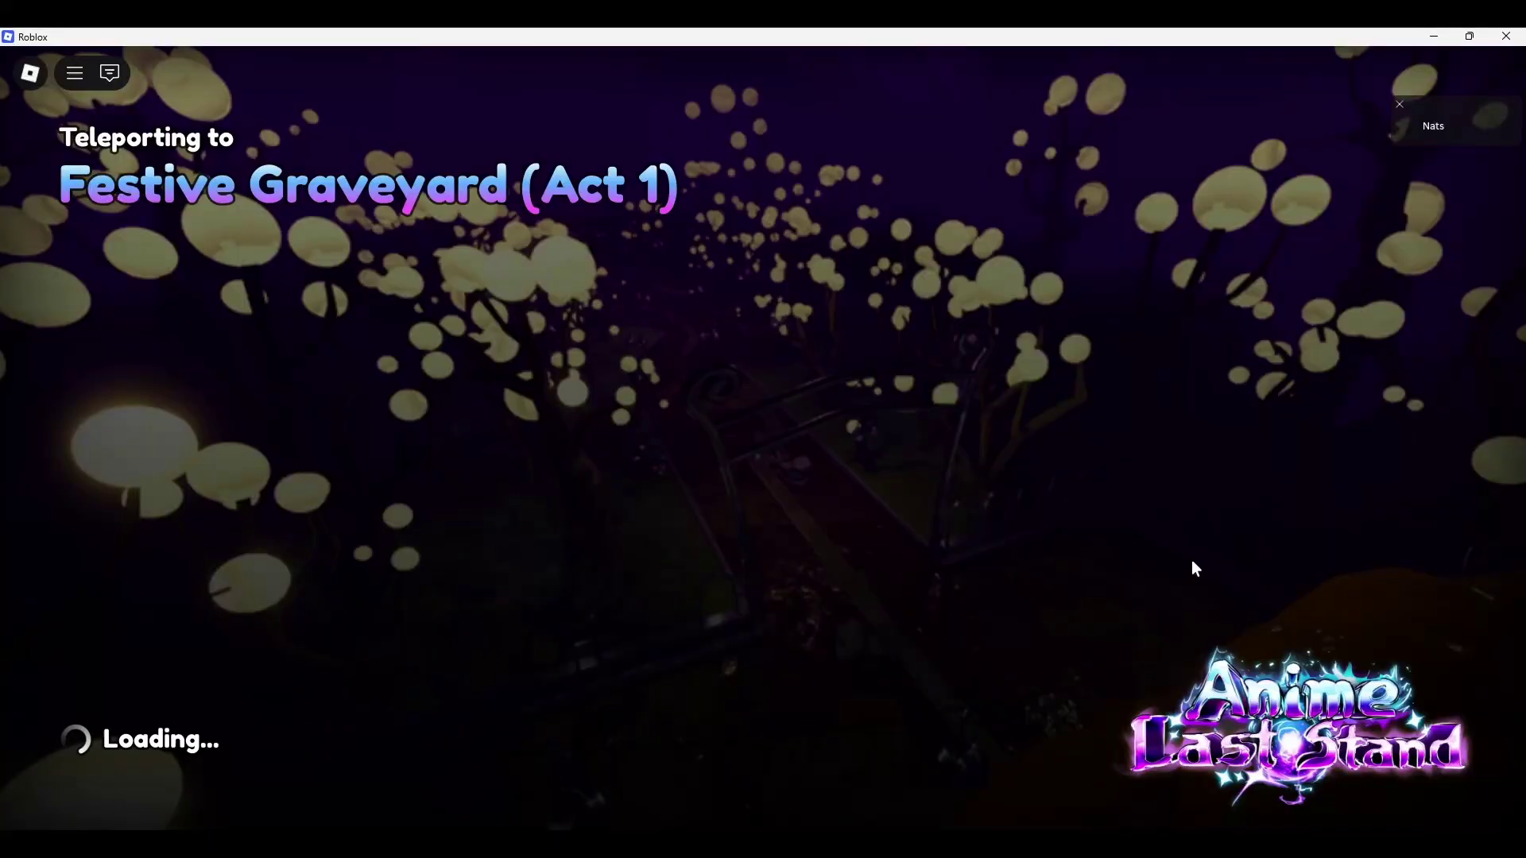
Restore Roblox to a normal window and minimize Discord, the recording software and File Explorer
left_click(1459, 35)
left_click(1443, 38)
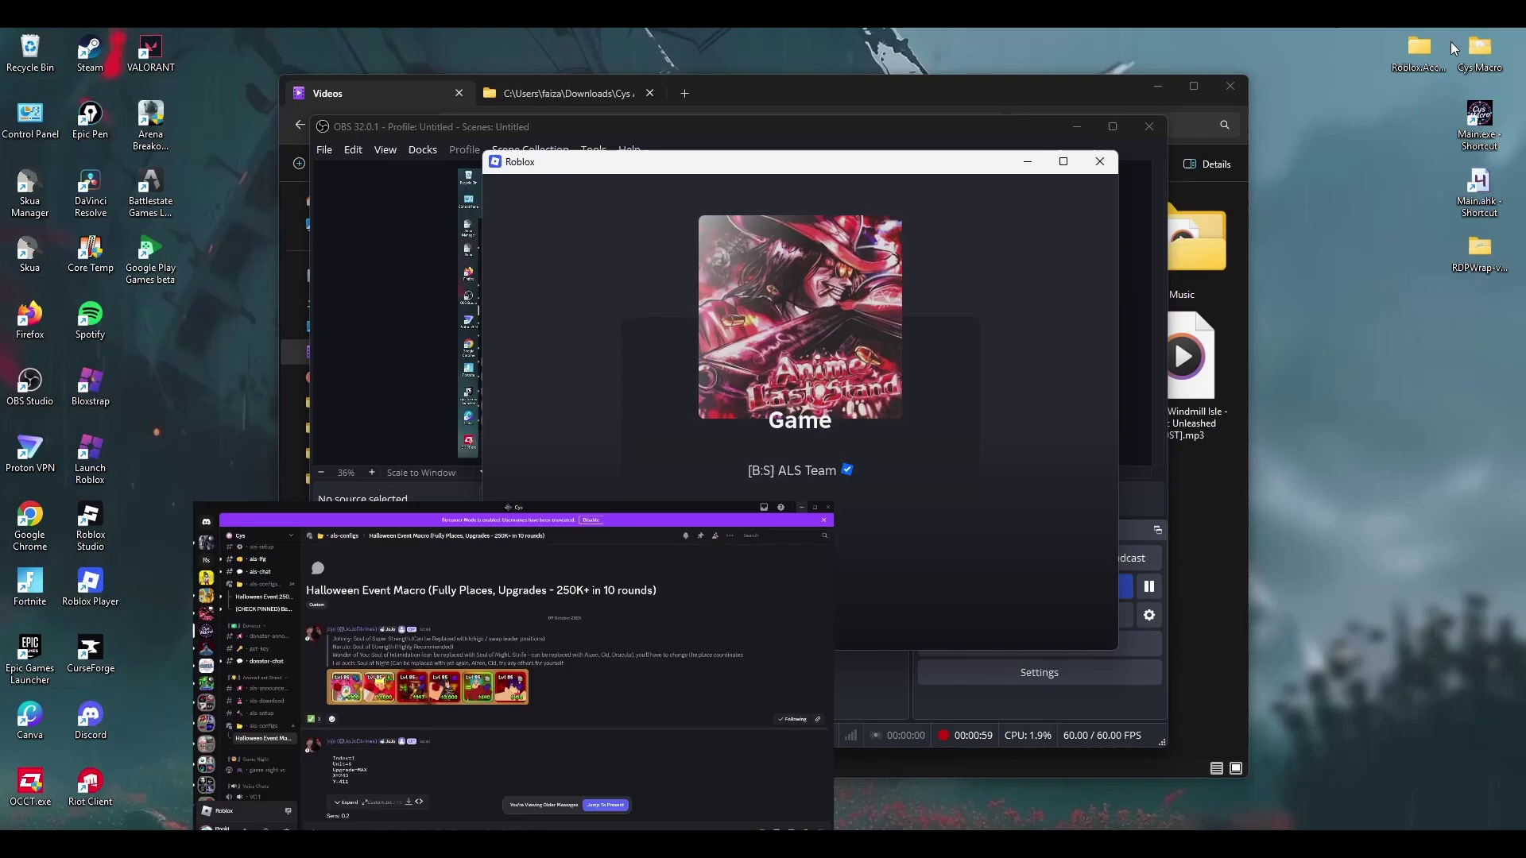
left_click(1075, 126)
left_click(1077, 127)
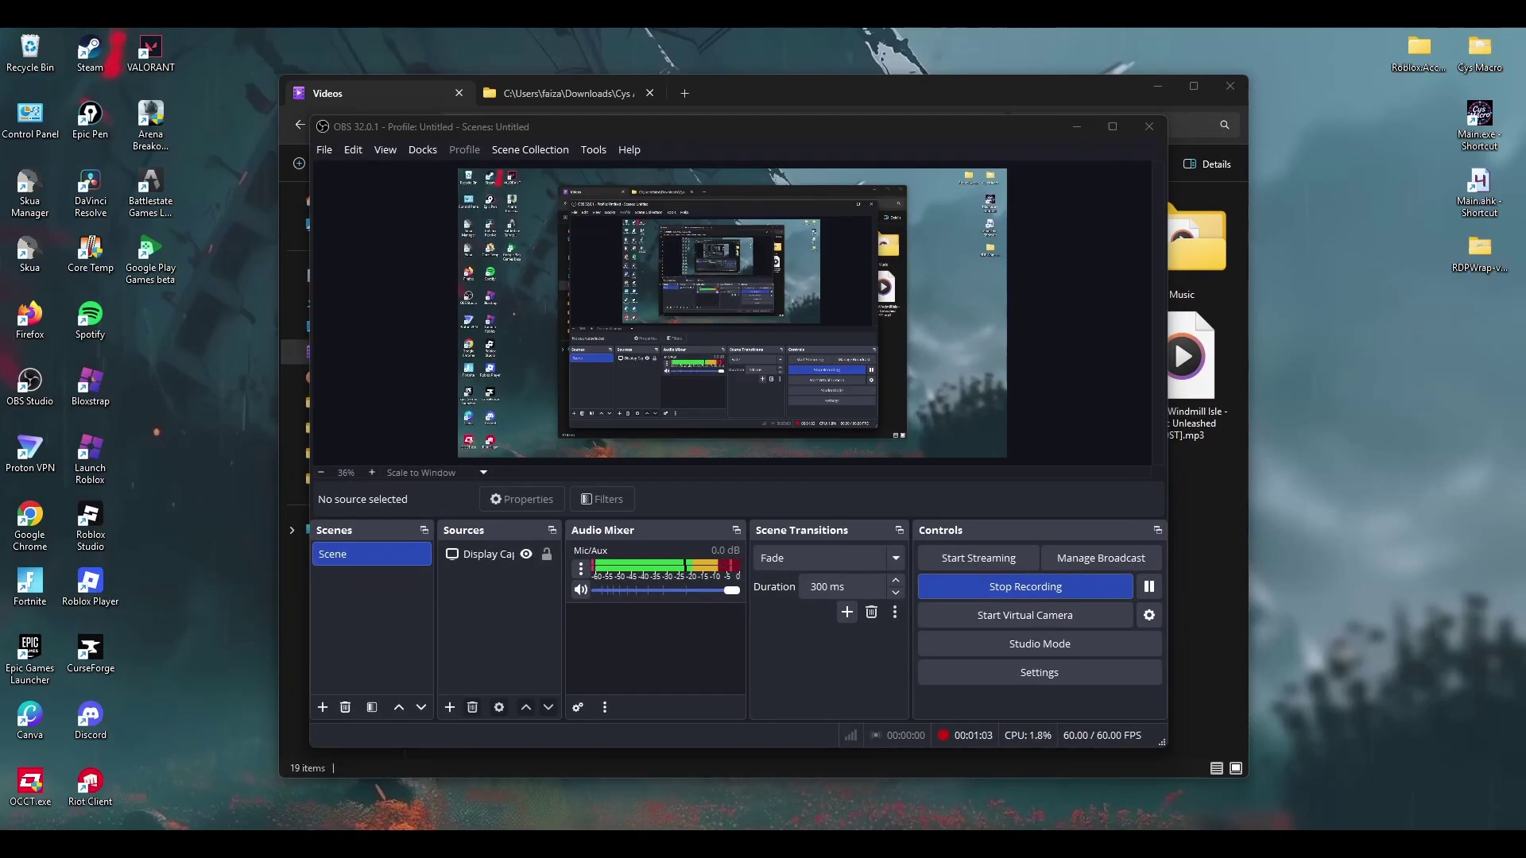
left_click(1077, 127)
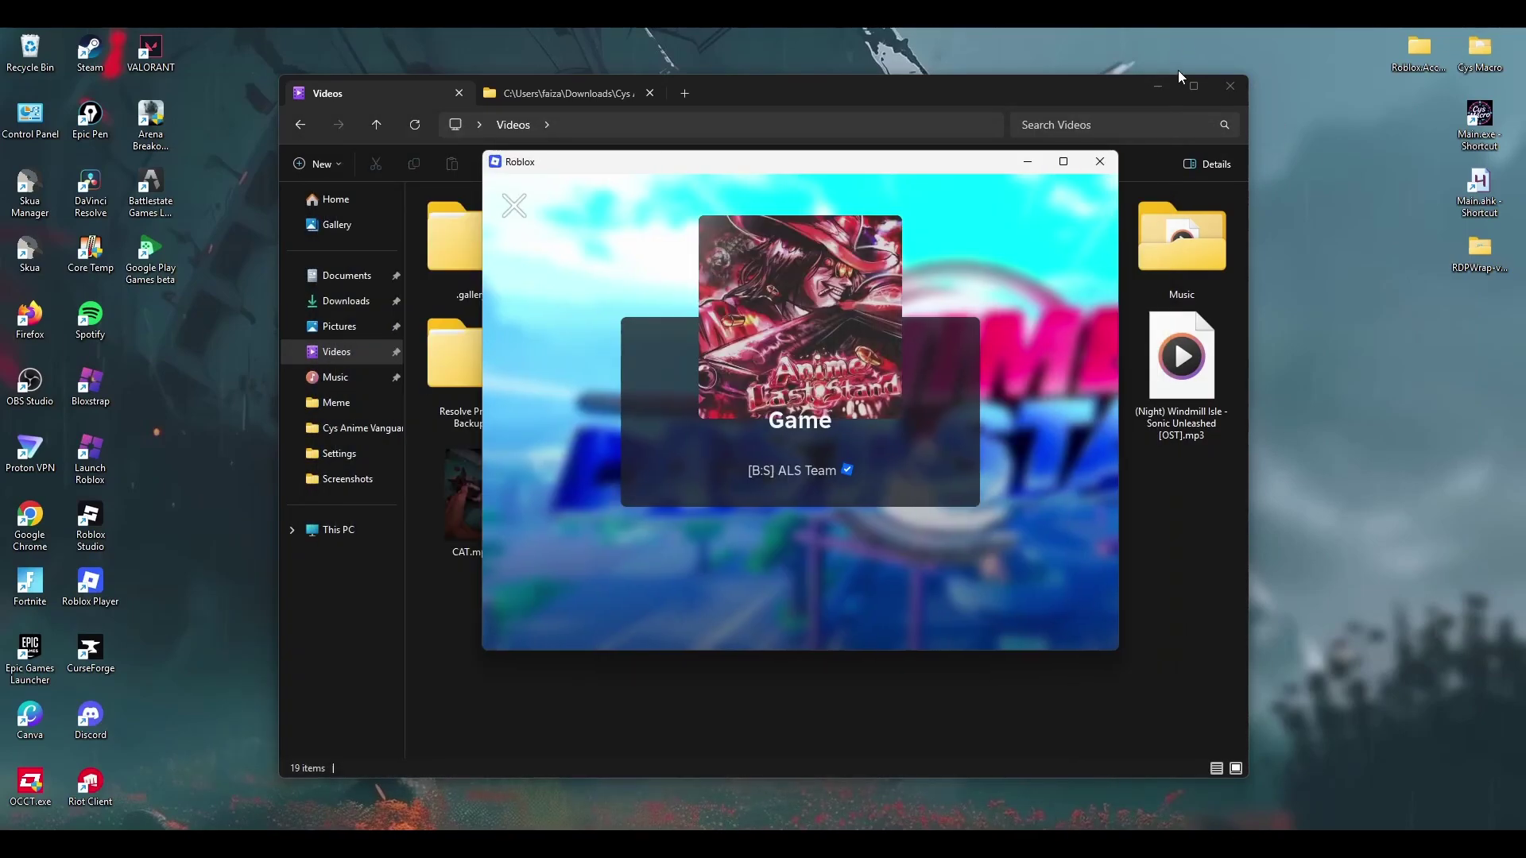
left_click(1158, 86)
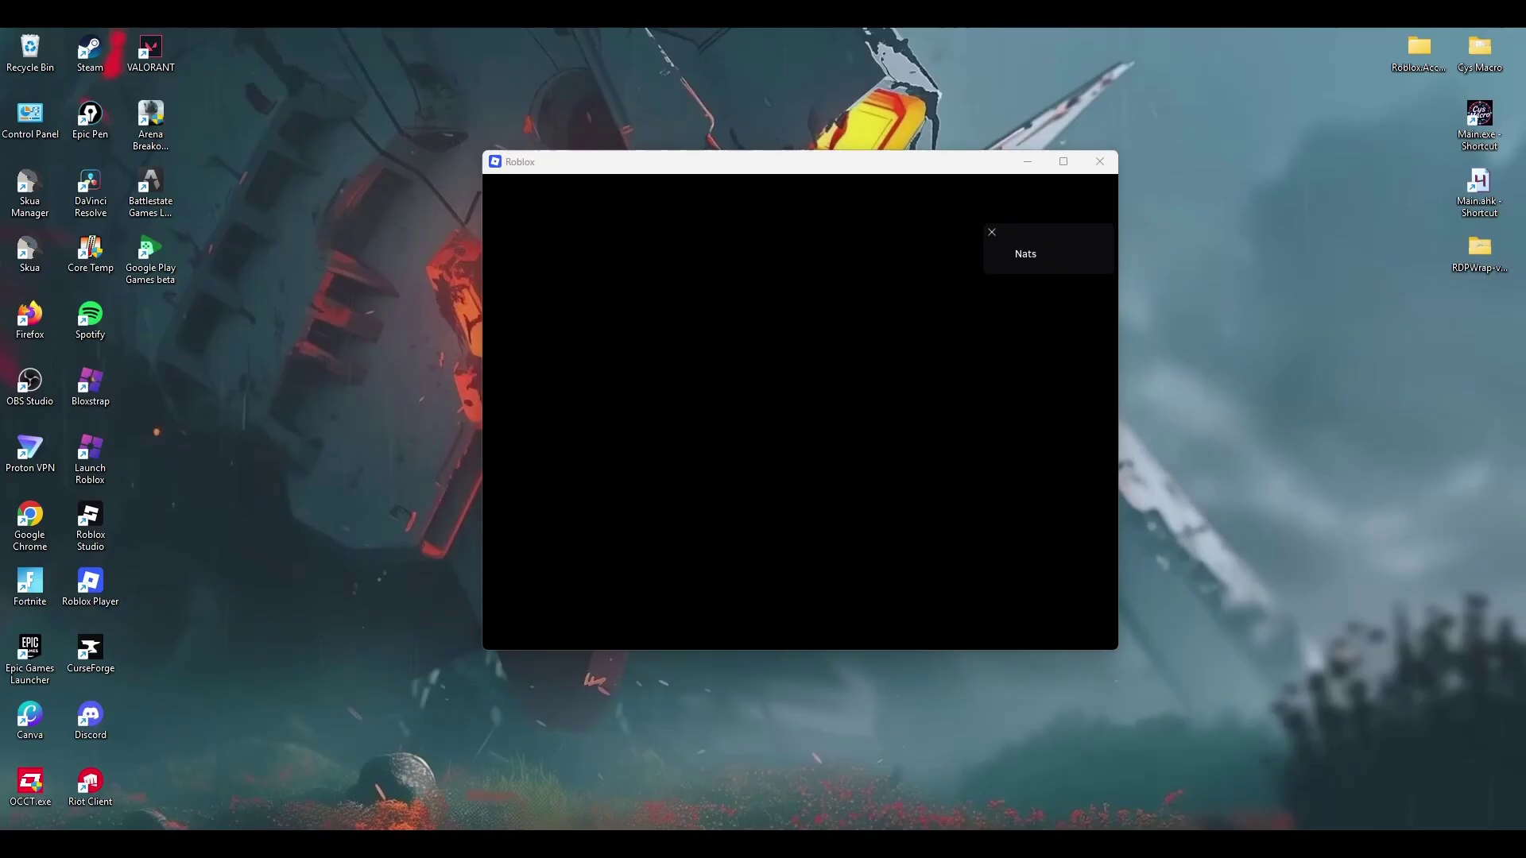
Open Custom(1).txt from File Explorer's Downloads folder in Notepad
key("alt+Tab")
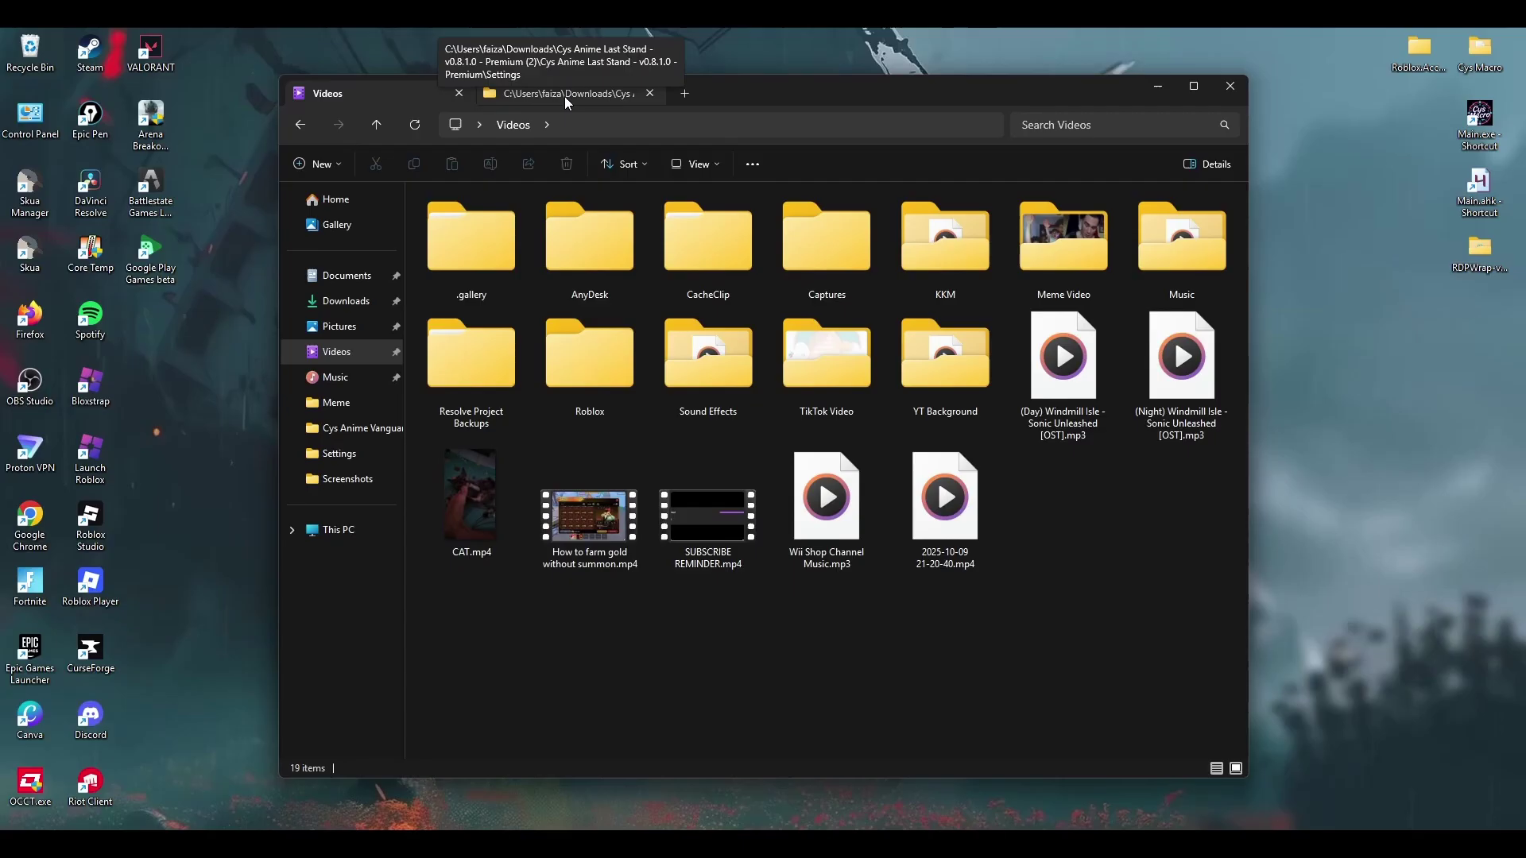
left_click(564, 97)
left_click(374, 94)
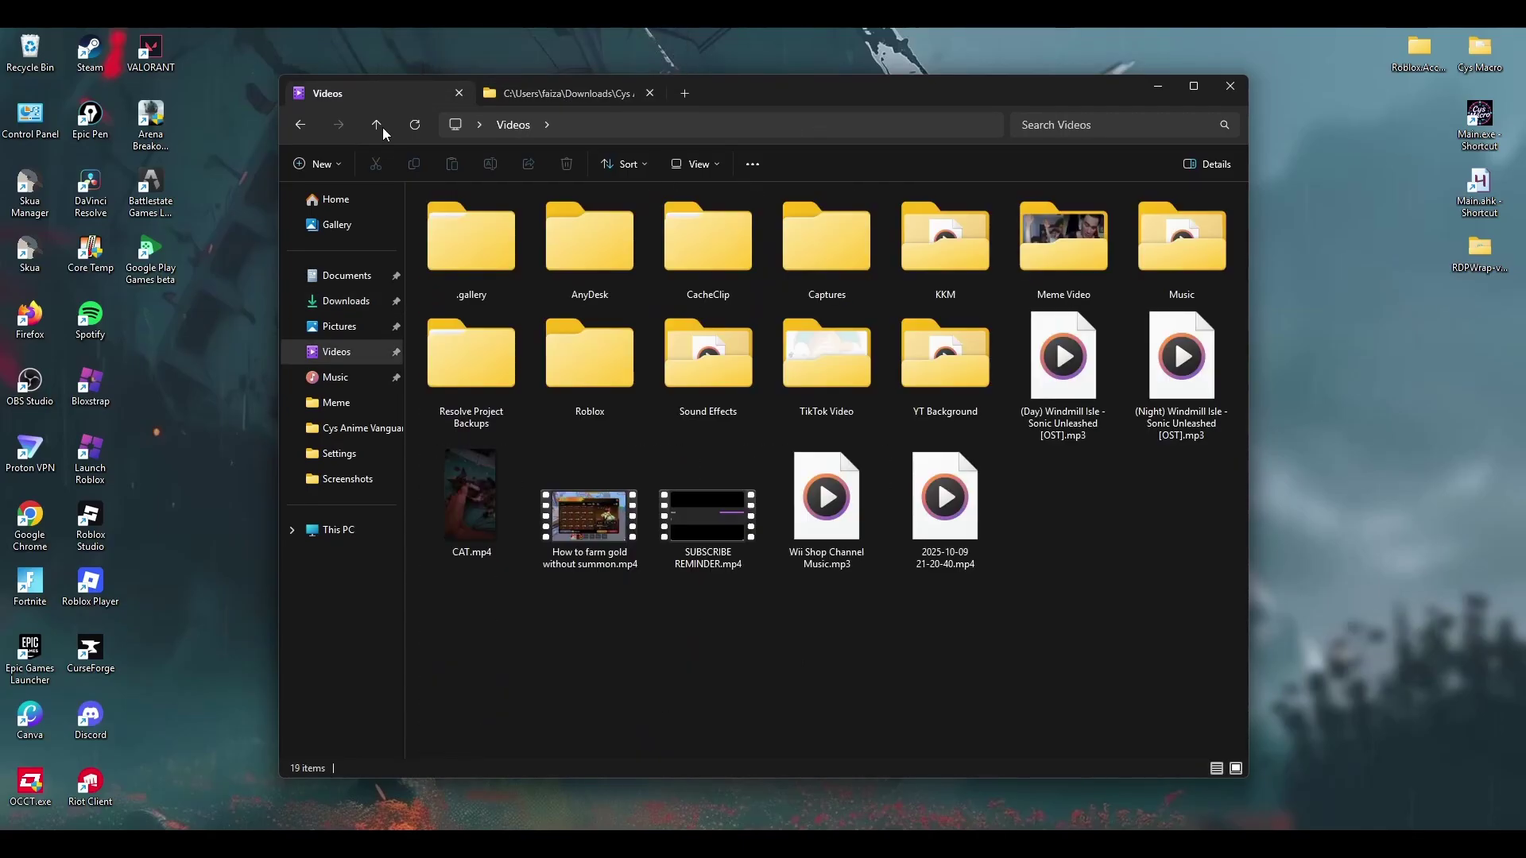
left_click(347, 300)
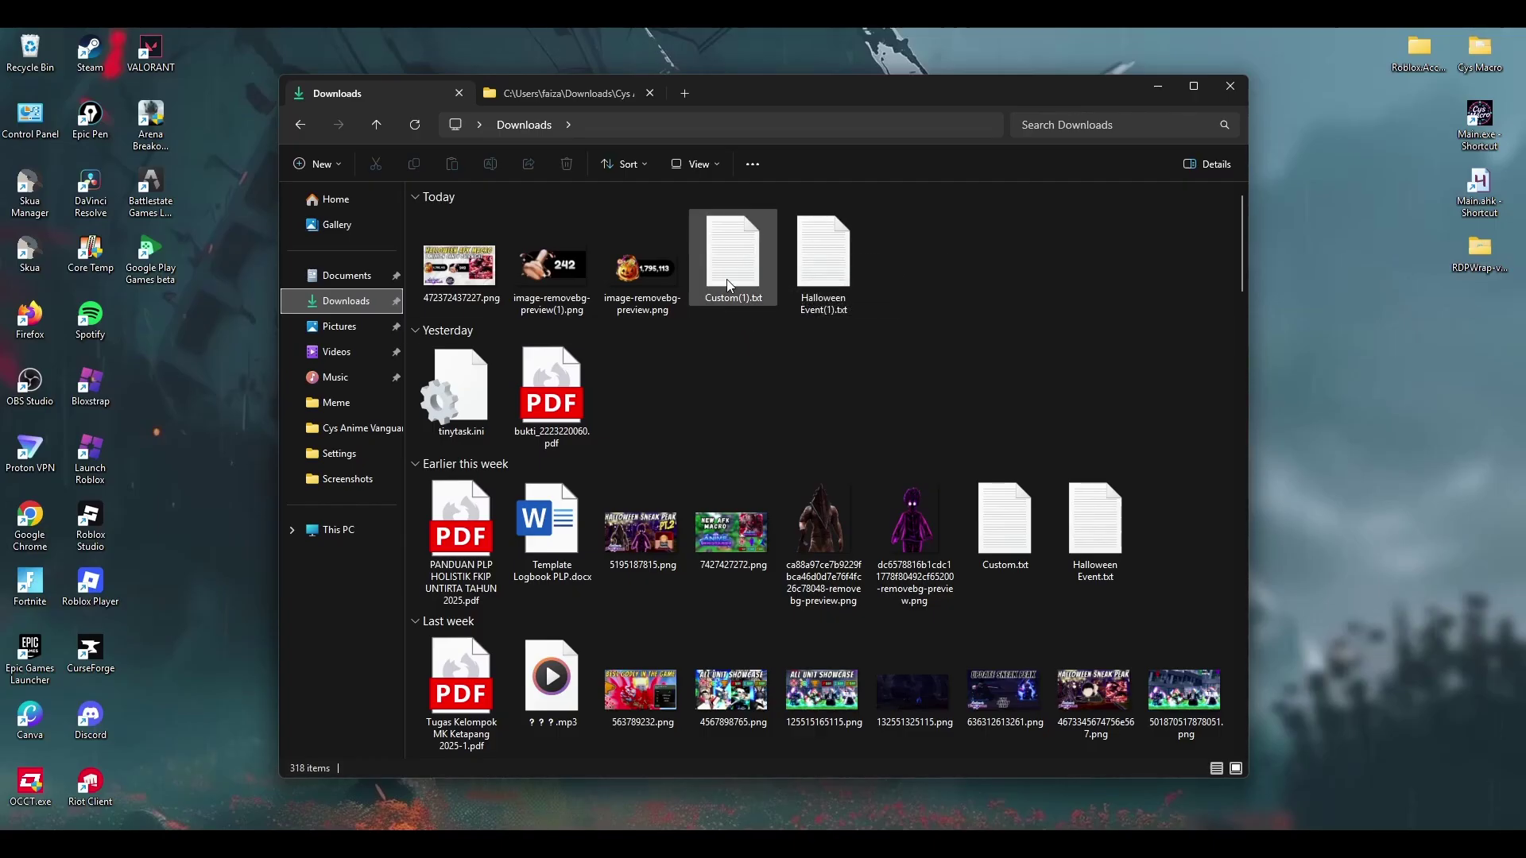
double_click(753, 276)
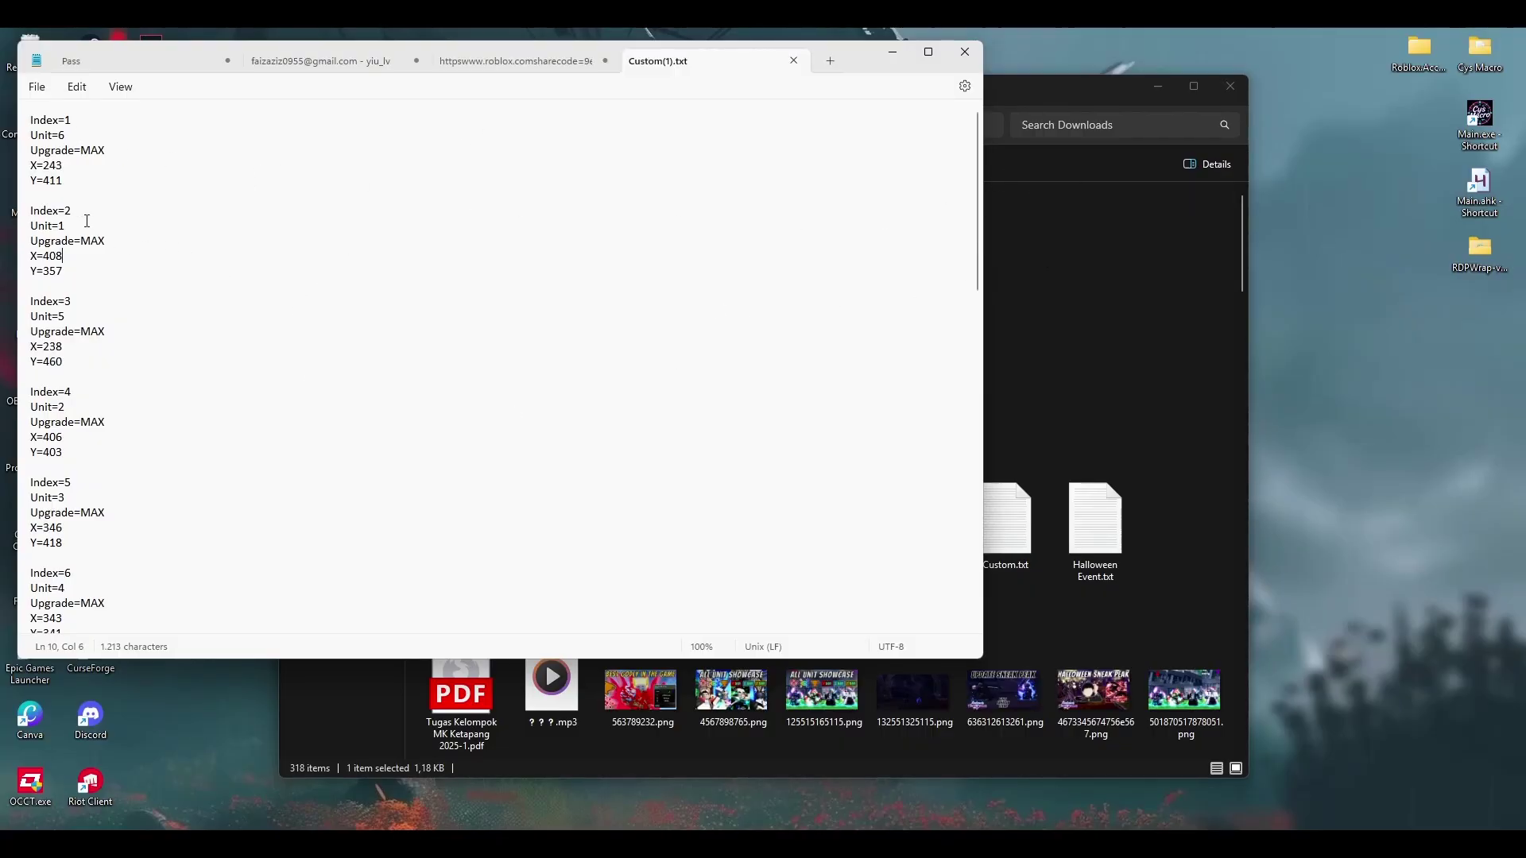
Copy the entire Custom(1).txt unit config, then minimize Notepad and File Explorer
left_click(146, 403)
right_click(92, 240)
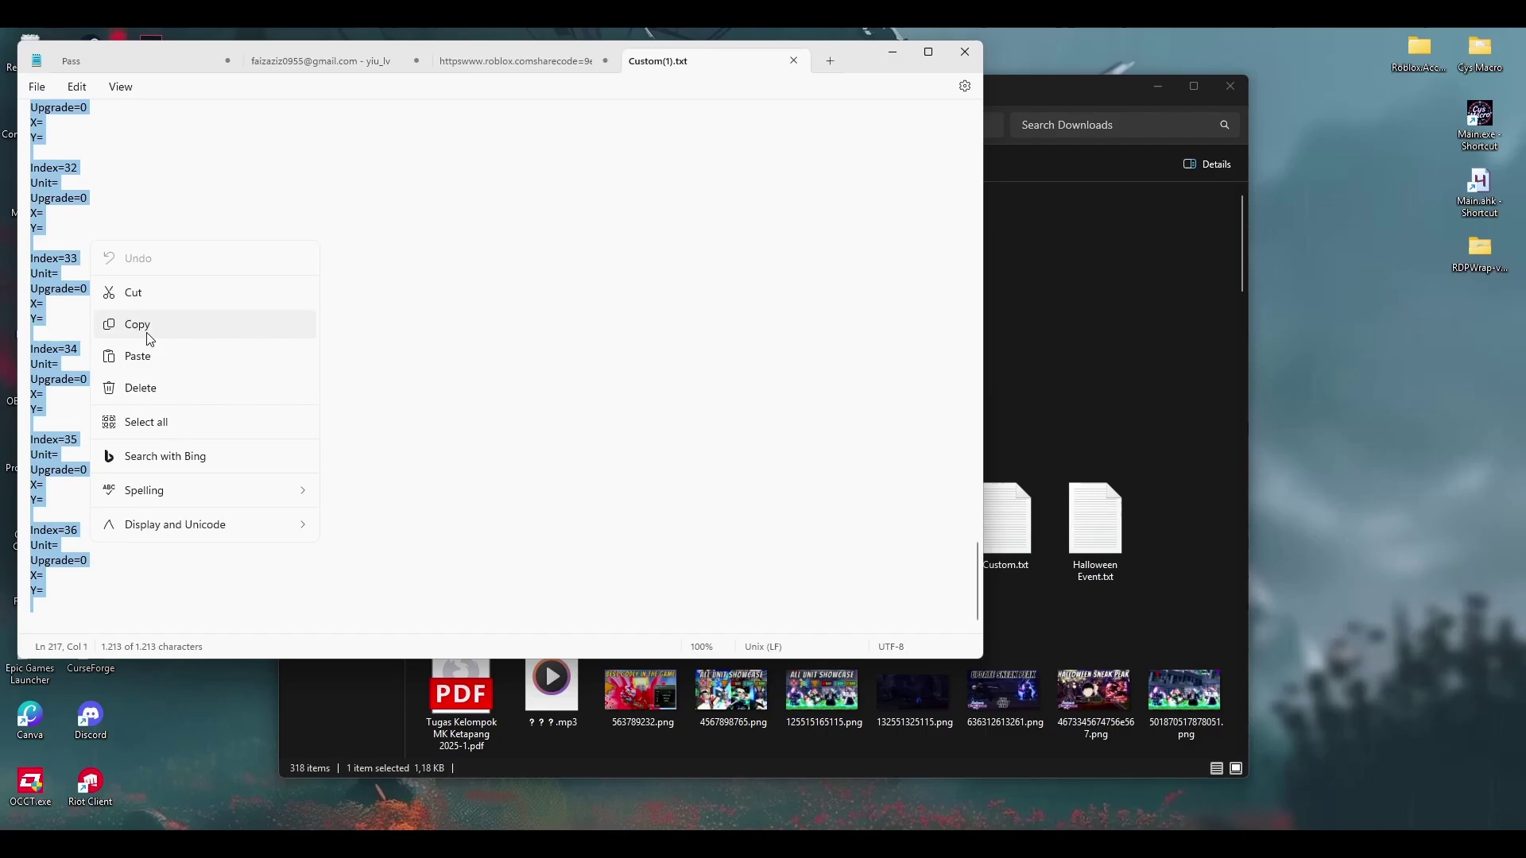
left_click(147, 332)
left_click(892, 52)
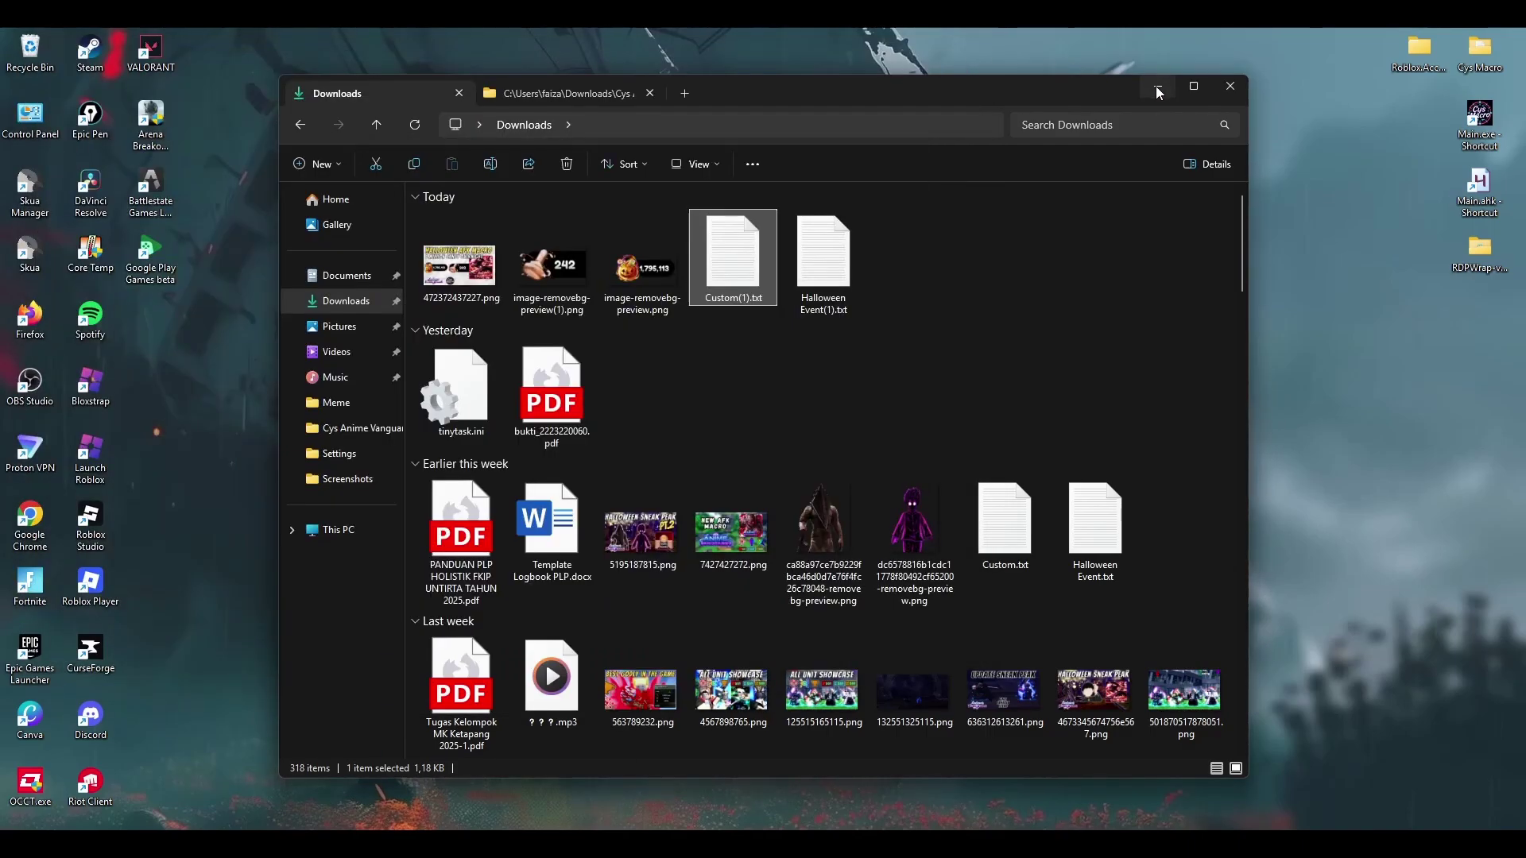
left_click(1157, 86)
Launch Main.exe and load the 'halloween' config under Custom mode
double_click(1463, 113)
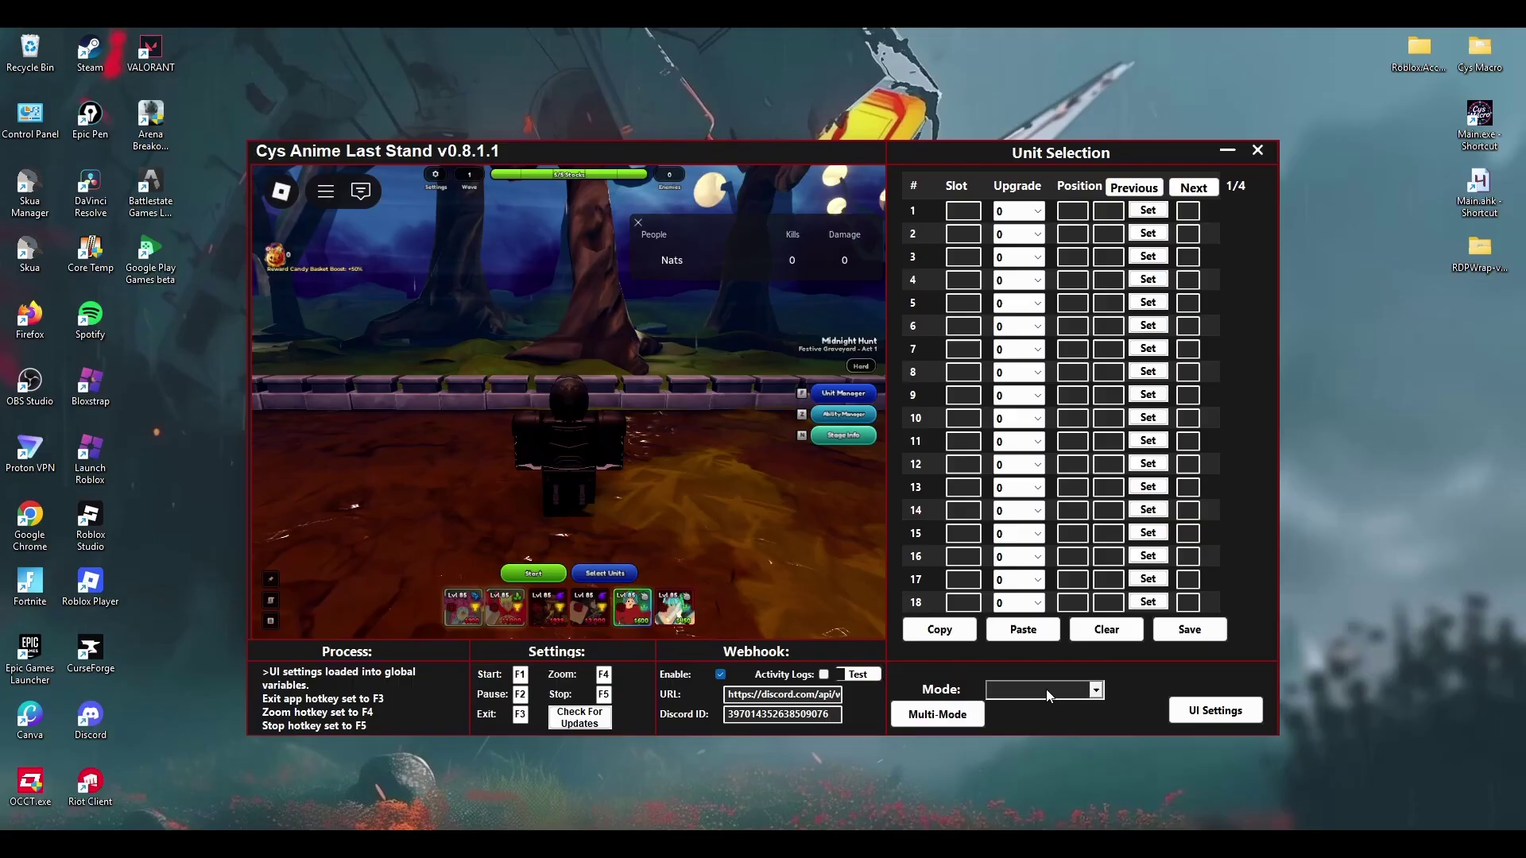
left_click(1046, 689)
left_click(1038, 697)
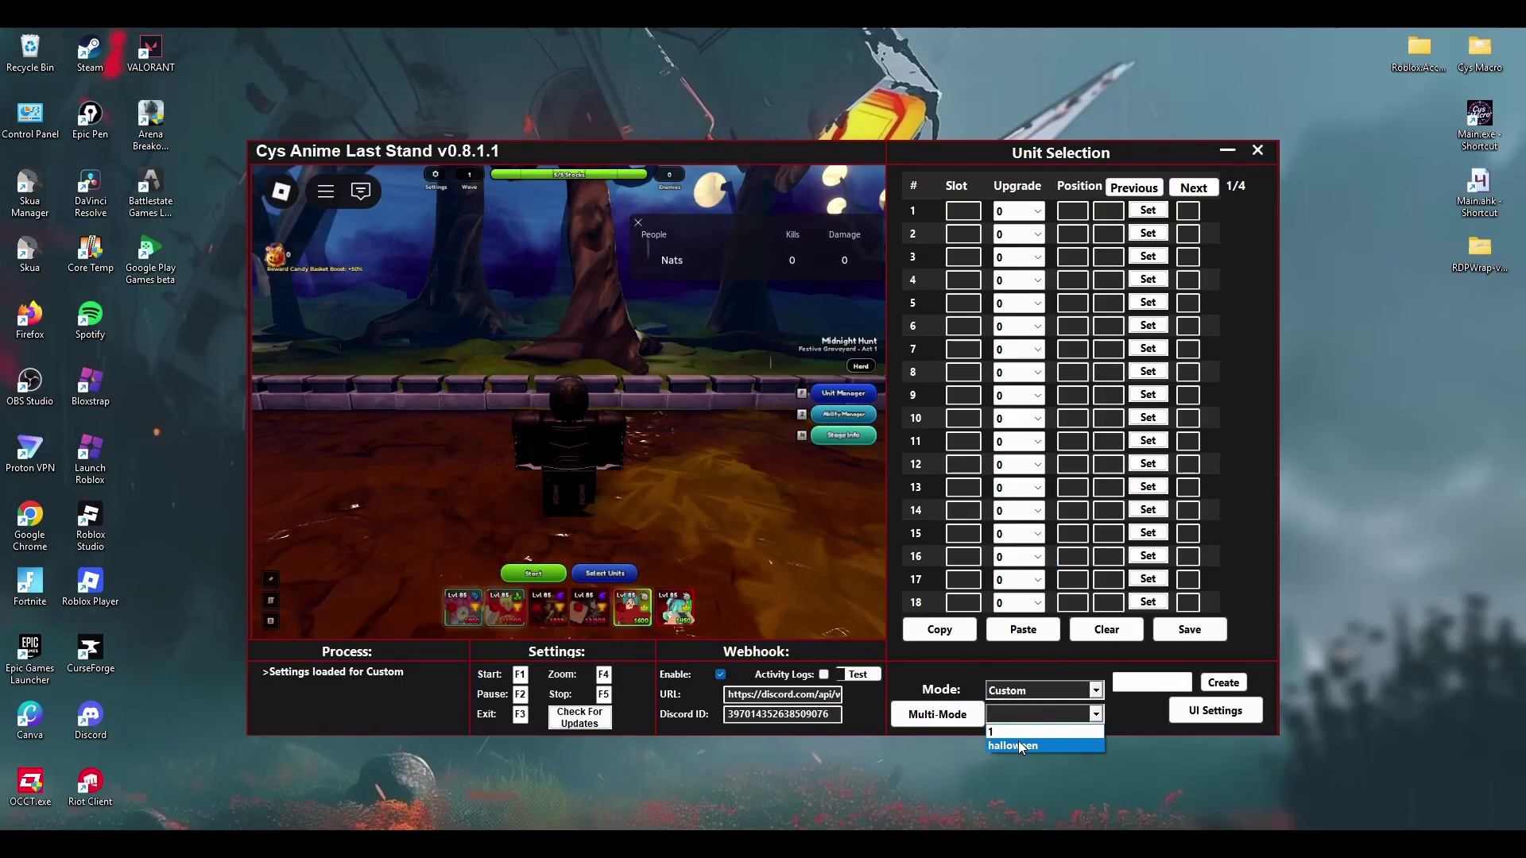
left_click(1015, 746)
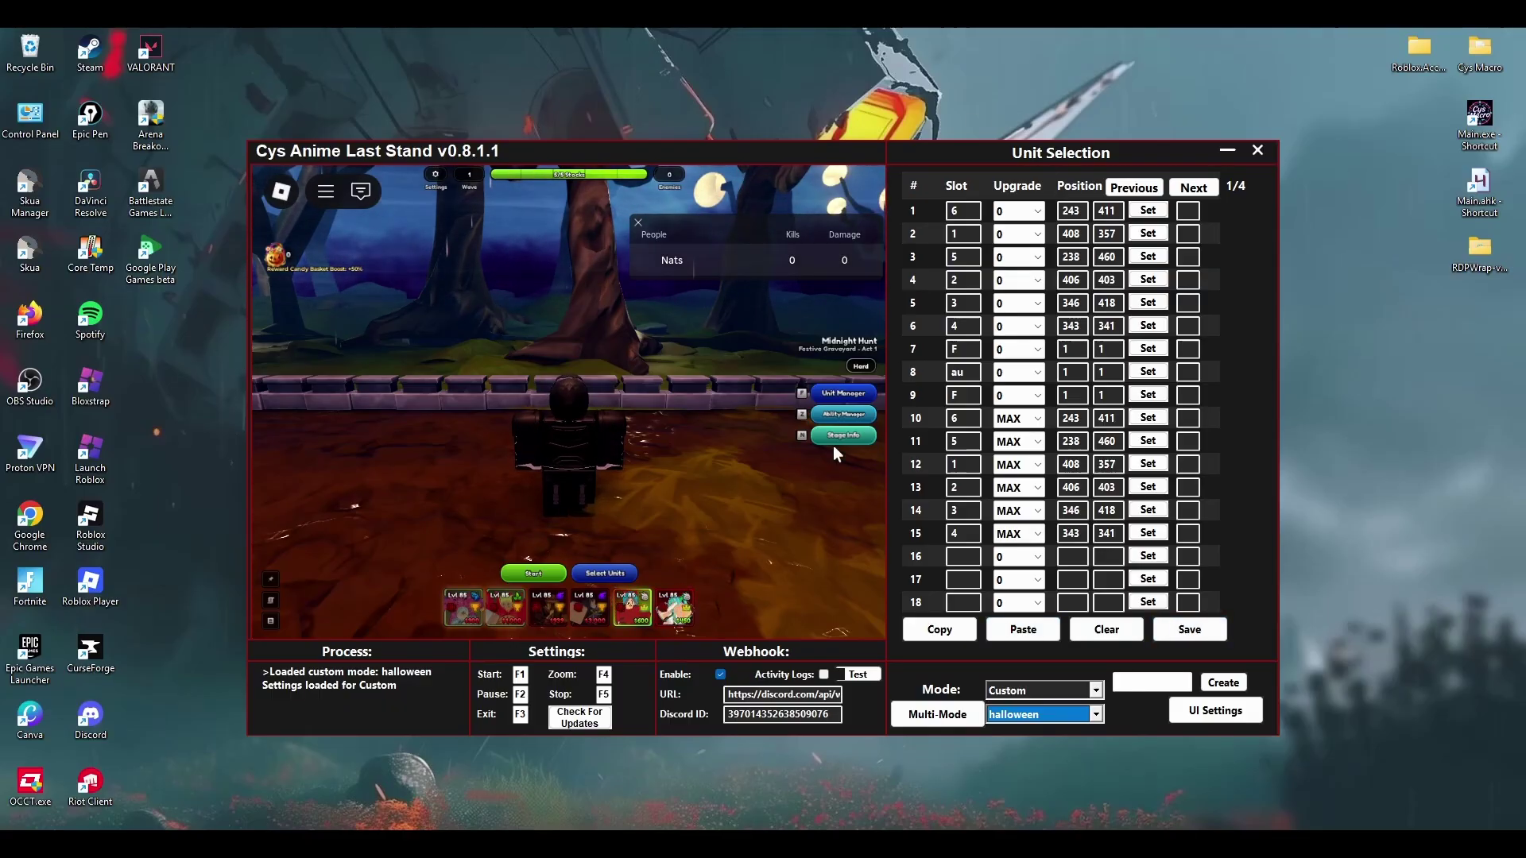
Open and close the in-game Settings panel and Unit Manager so the halloween settings save
left_click(561, 362)
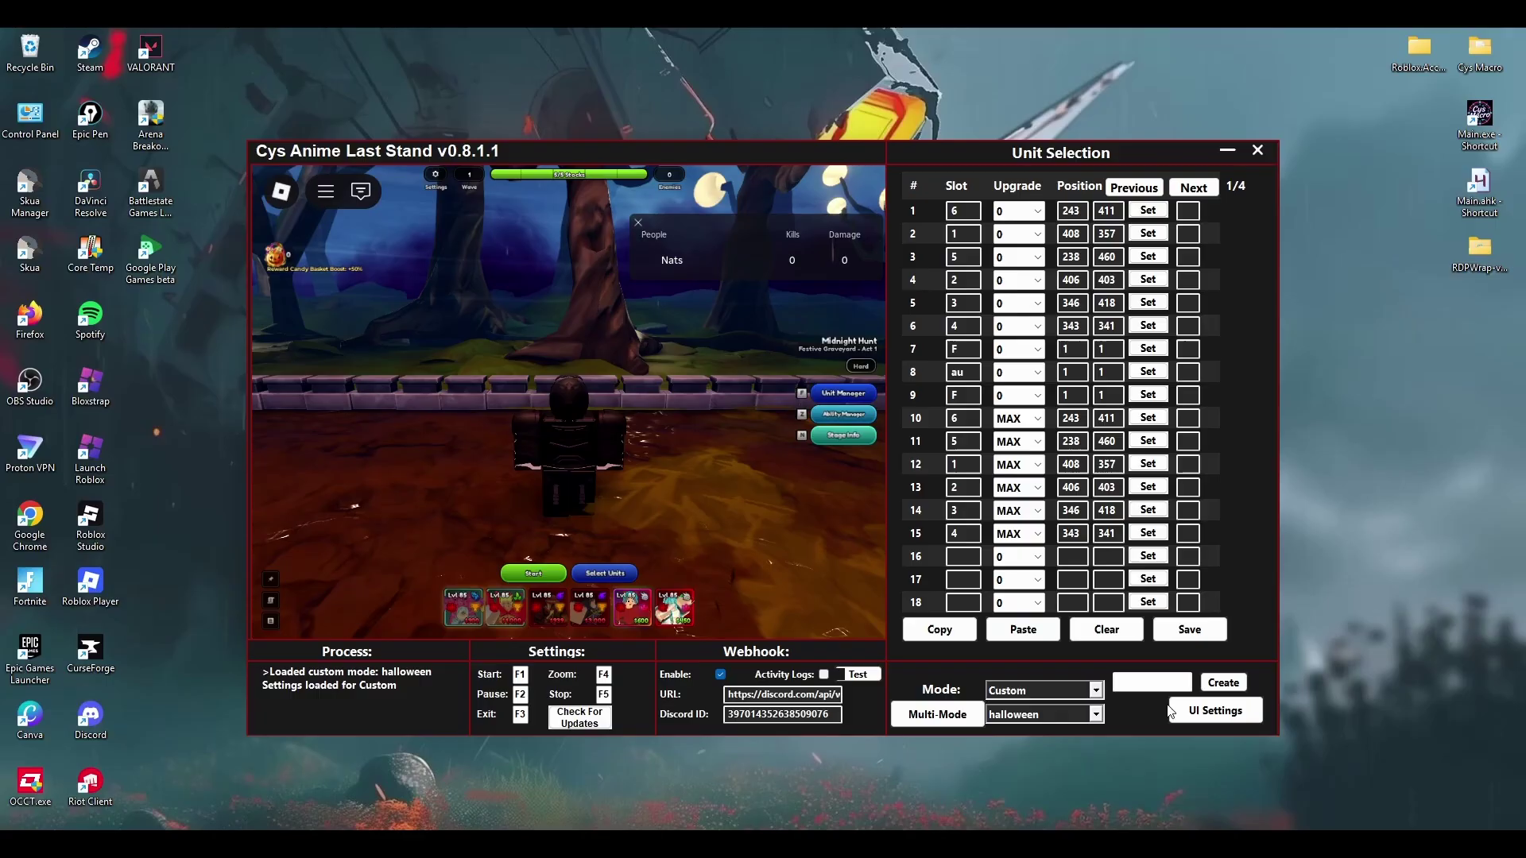
left_click(435, 175)
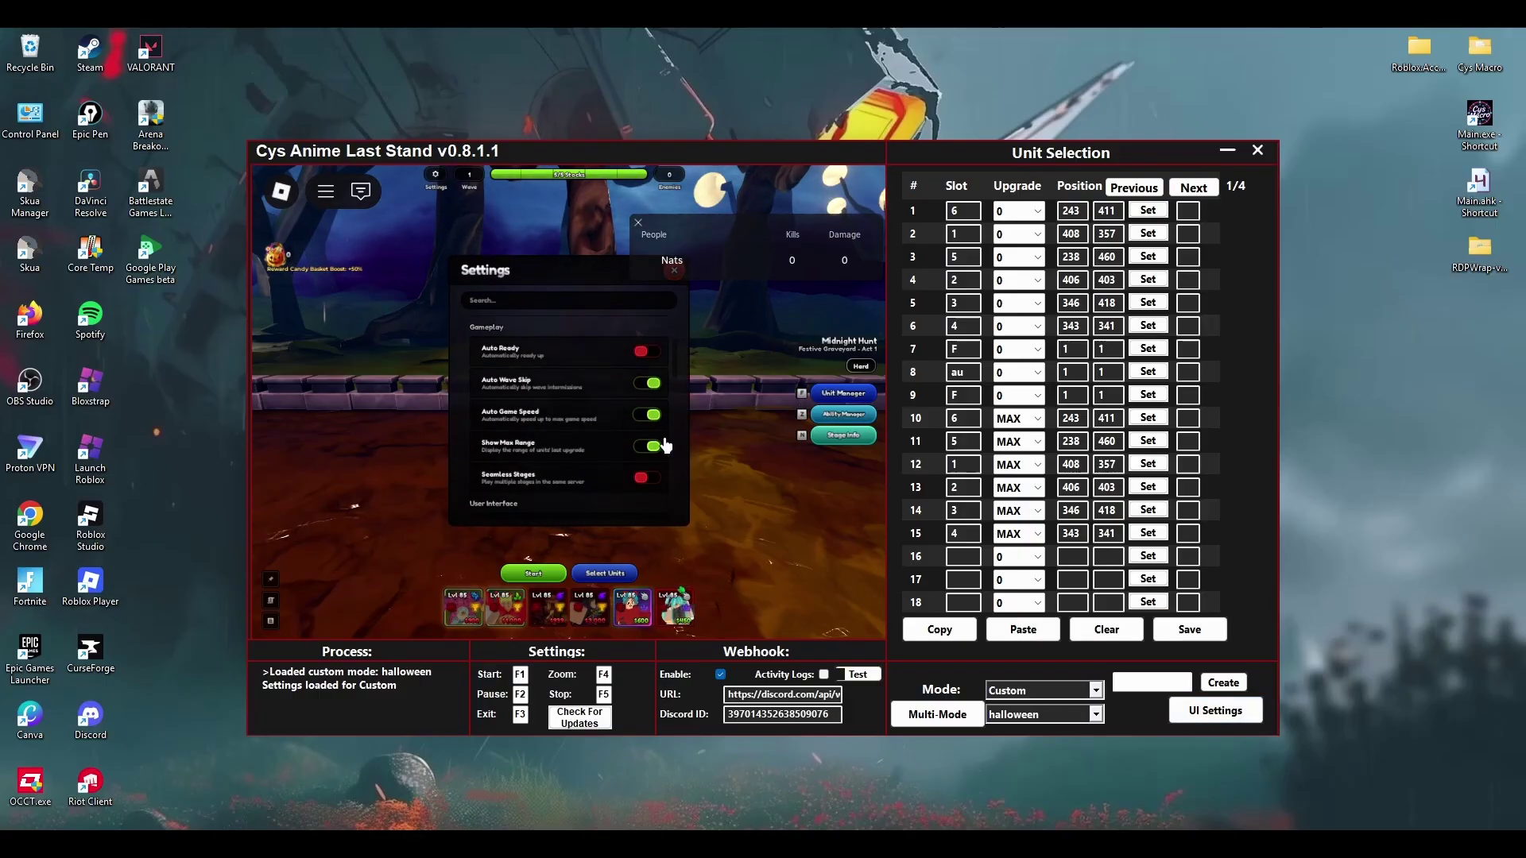
left_click(434, 175)
key("f")
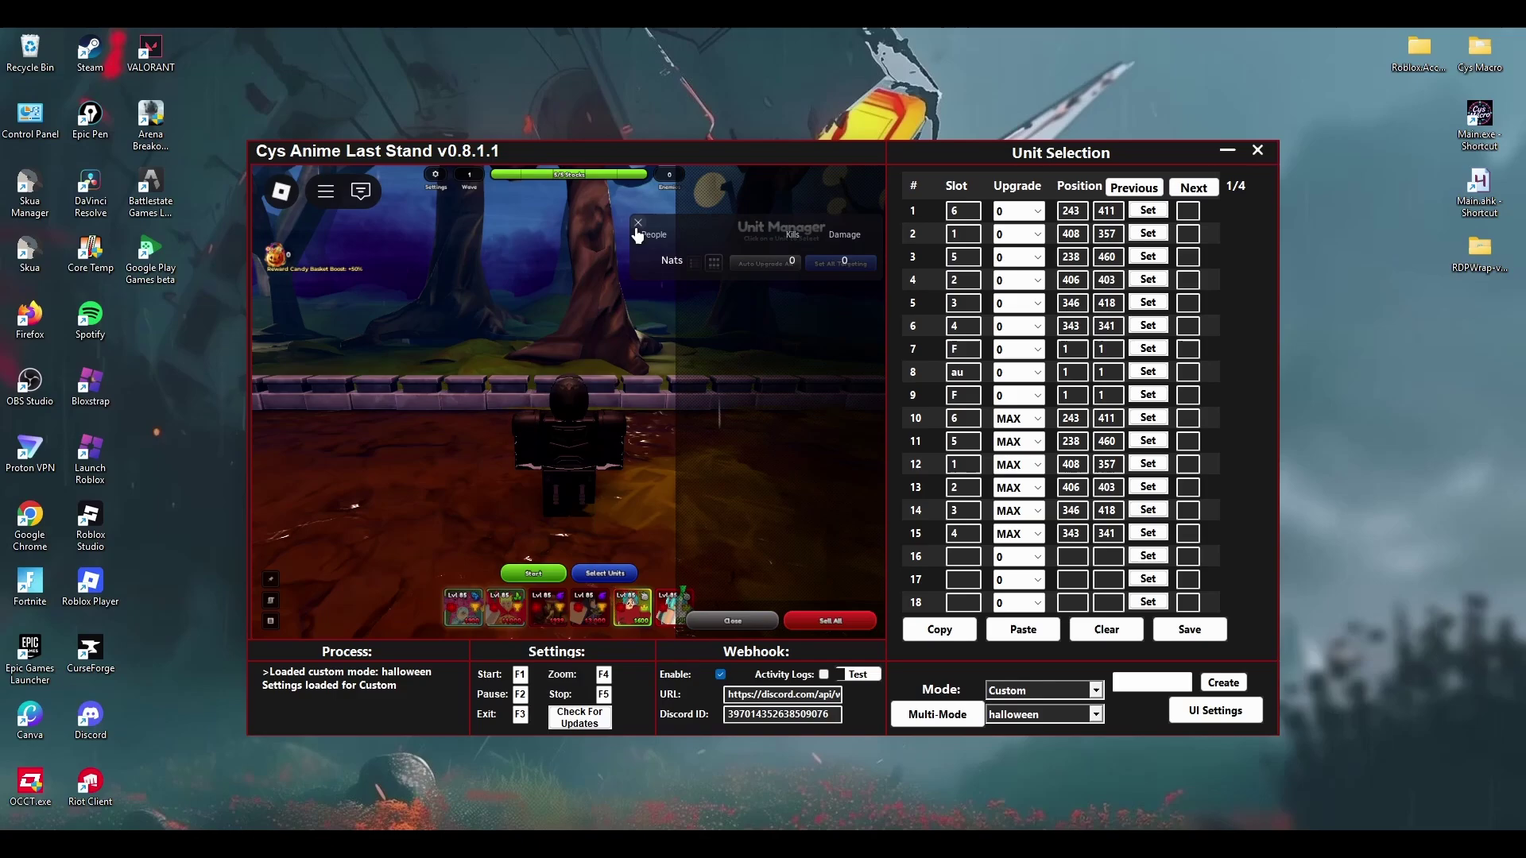
left_click(728, 621)
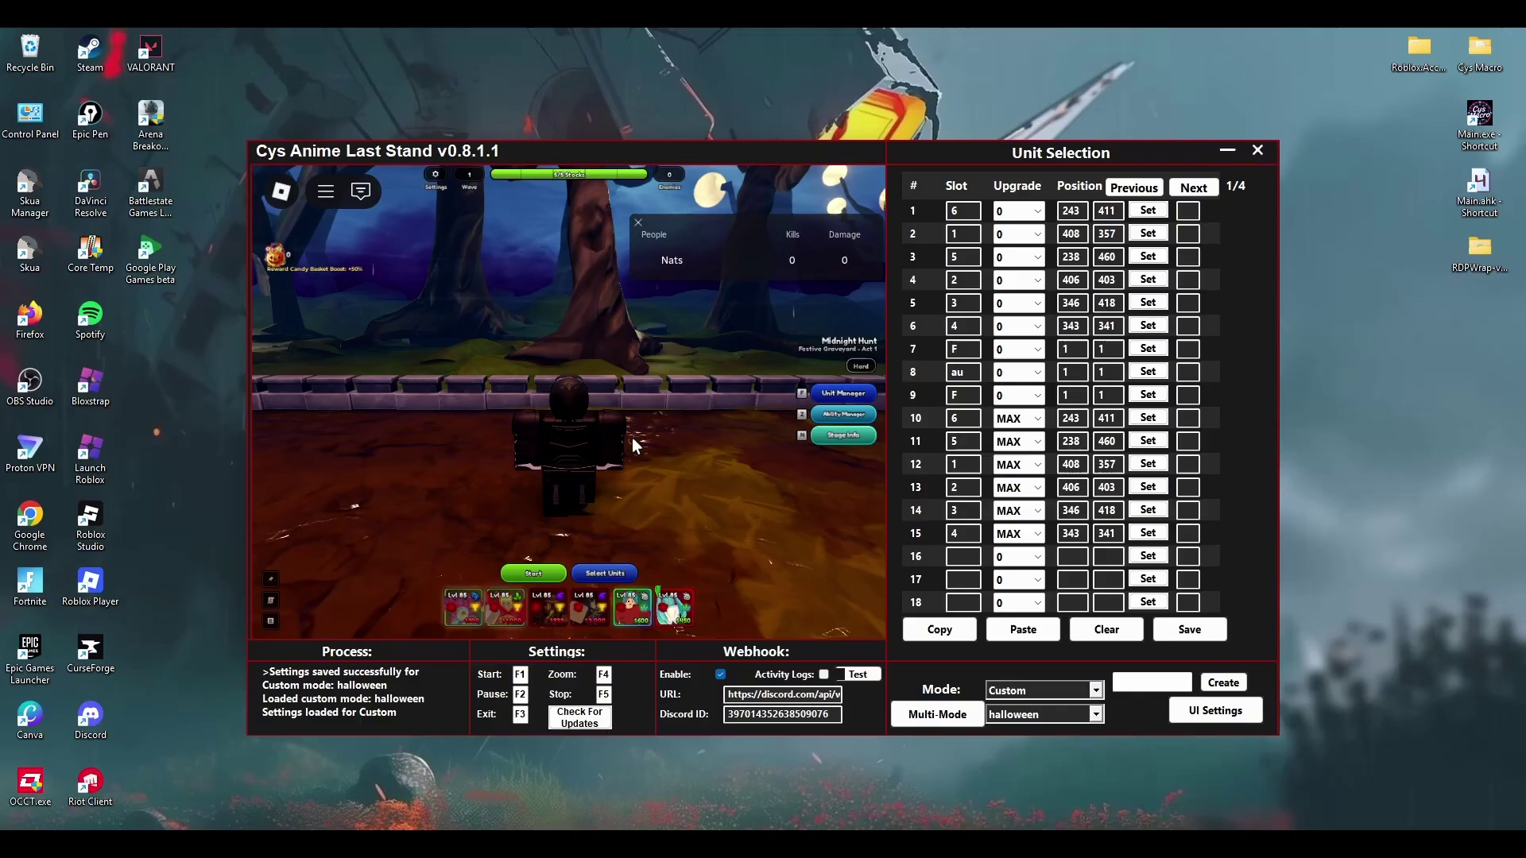
Start the macro with F1 so it places and upgrades the halloween units
key("F1")
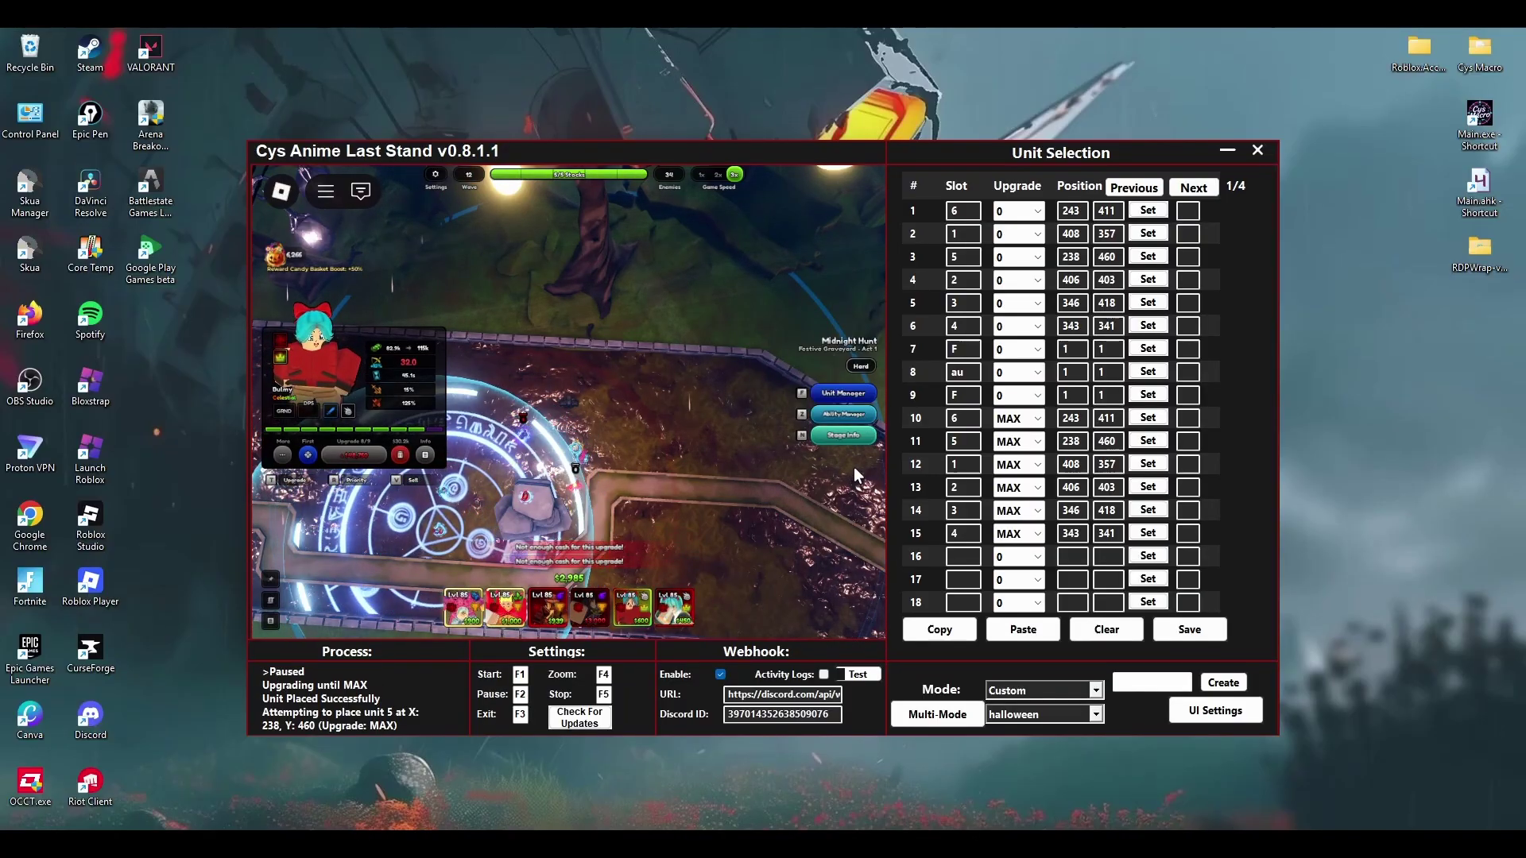
Open the Unit Manager with F2 and close it so the macro resumes
key("F2")
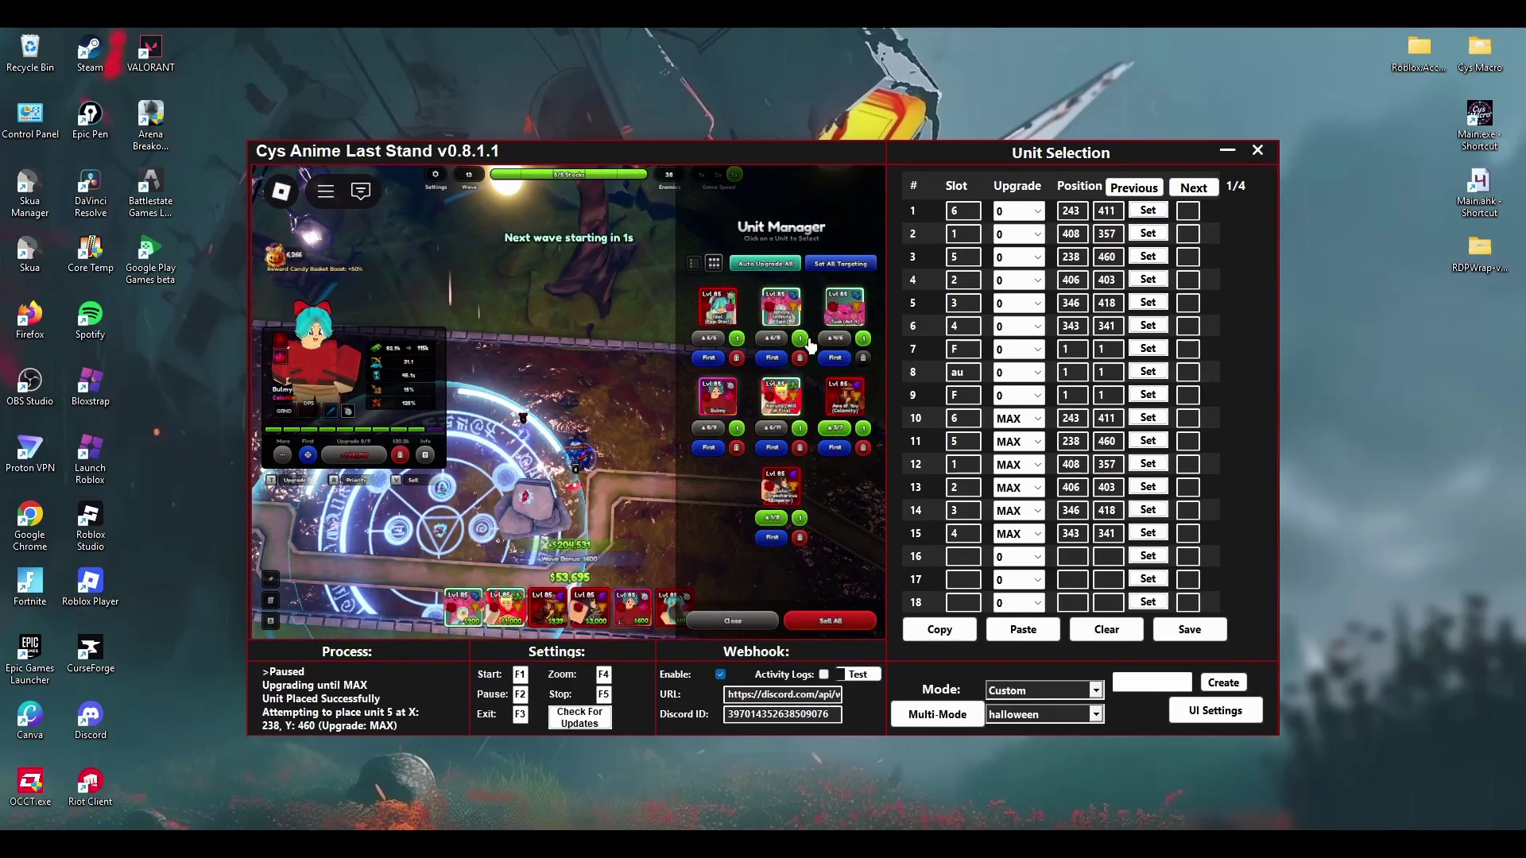
left_click(730, 621)
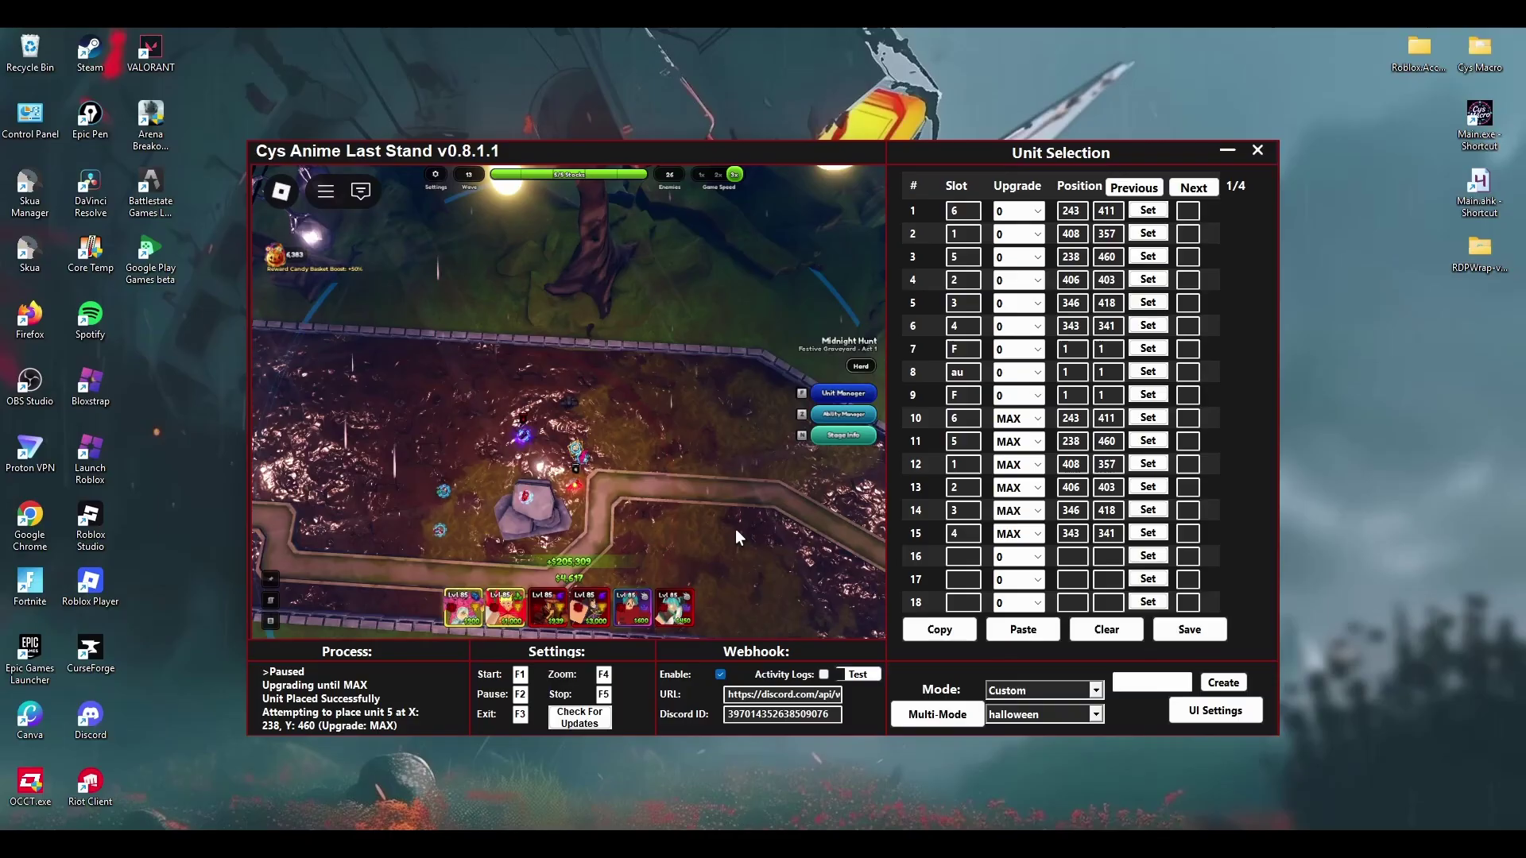